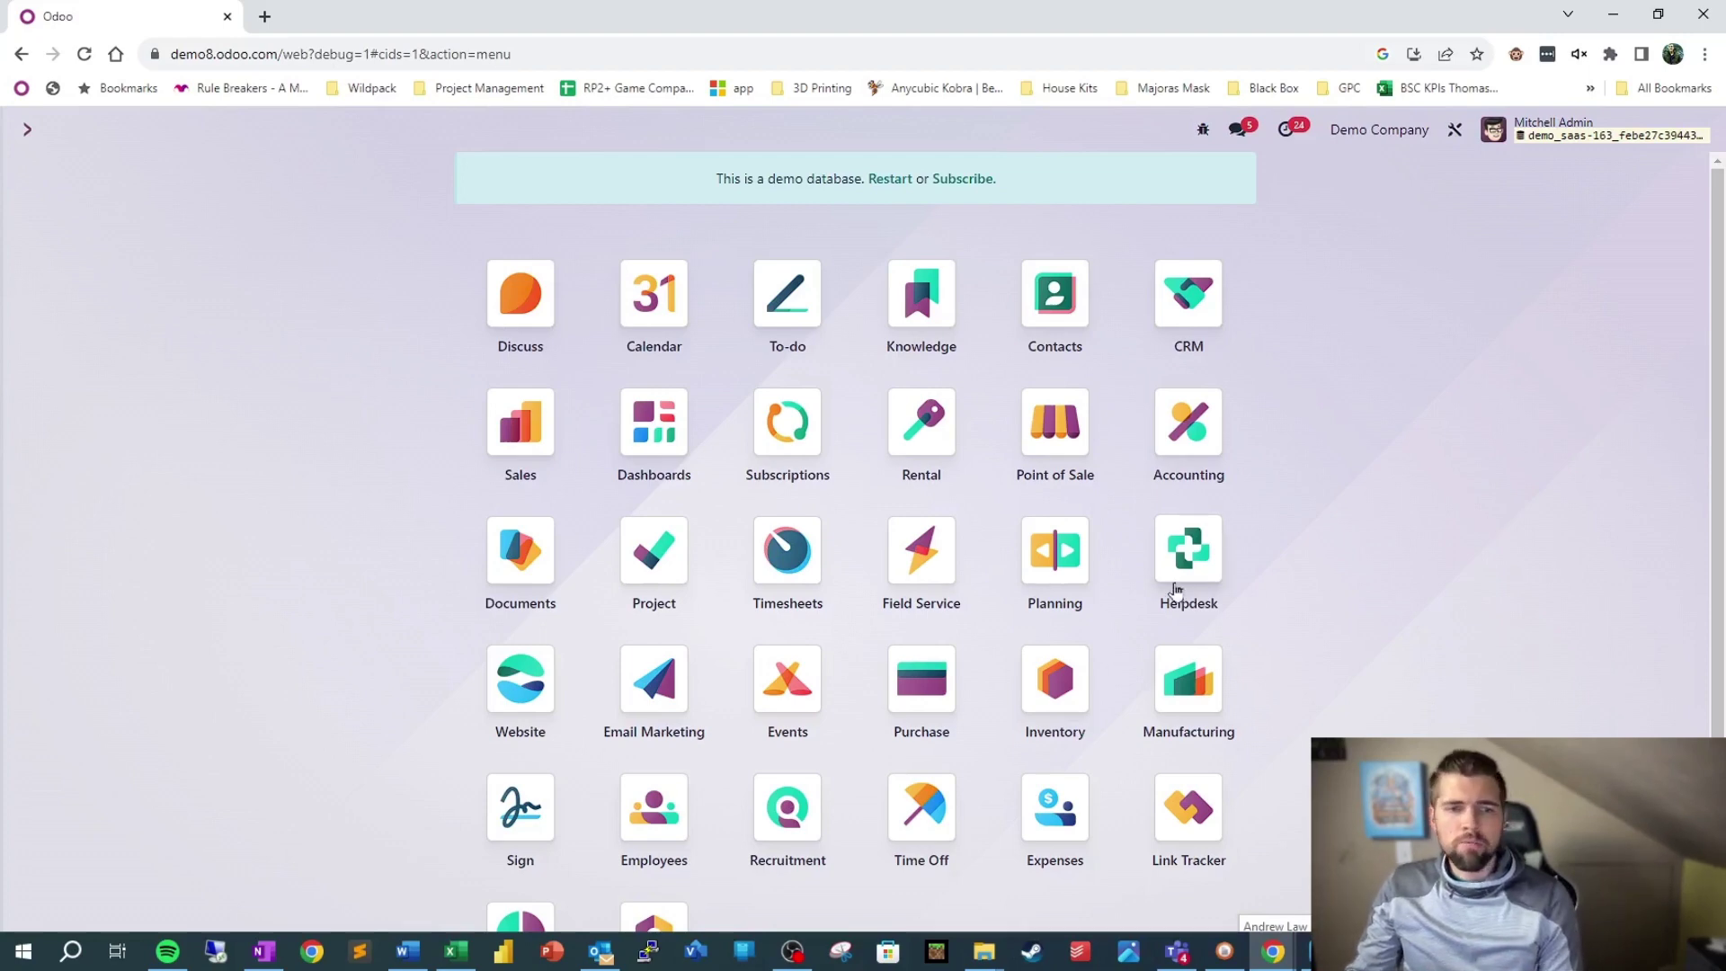
Step: In Helpdesk, open the Customer Care team's tickets and the Kitchen collapsing (#01) ticket
{"action": "left_click", "coordinate": [1183, 550]}
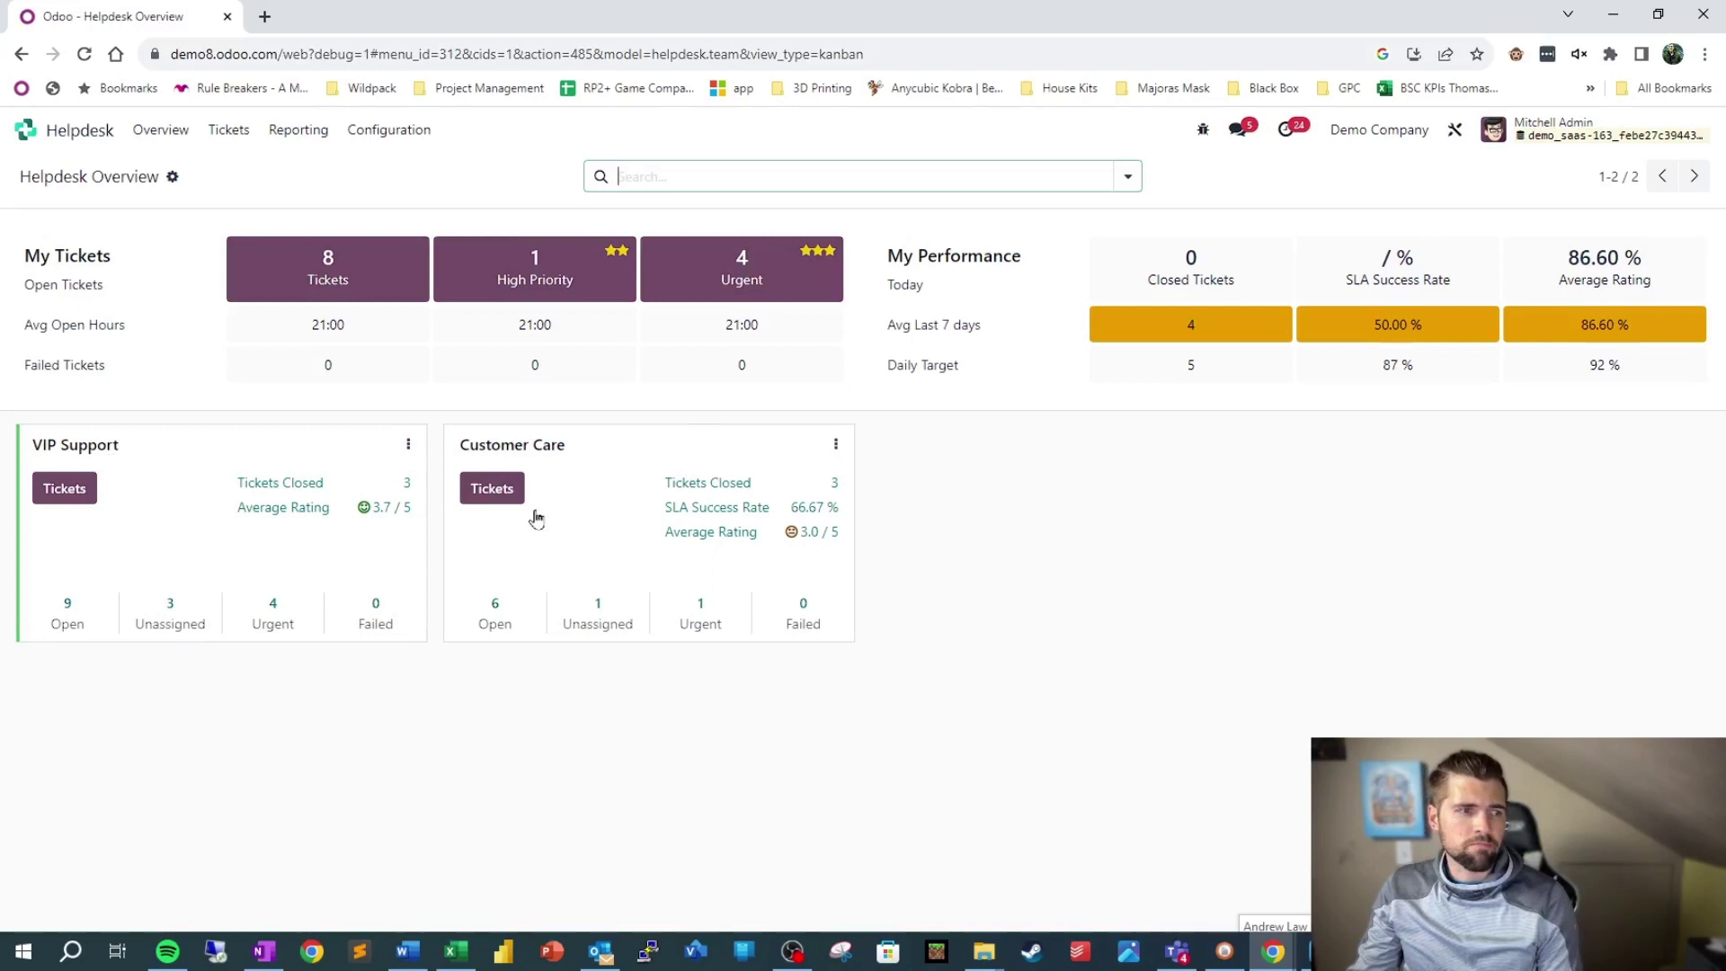
{"action": "left_click", "coordinate": [505, 502]}
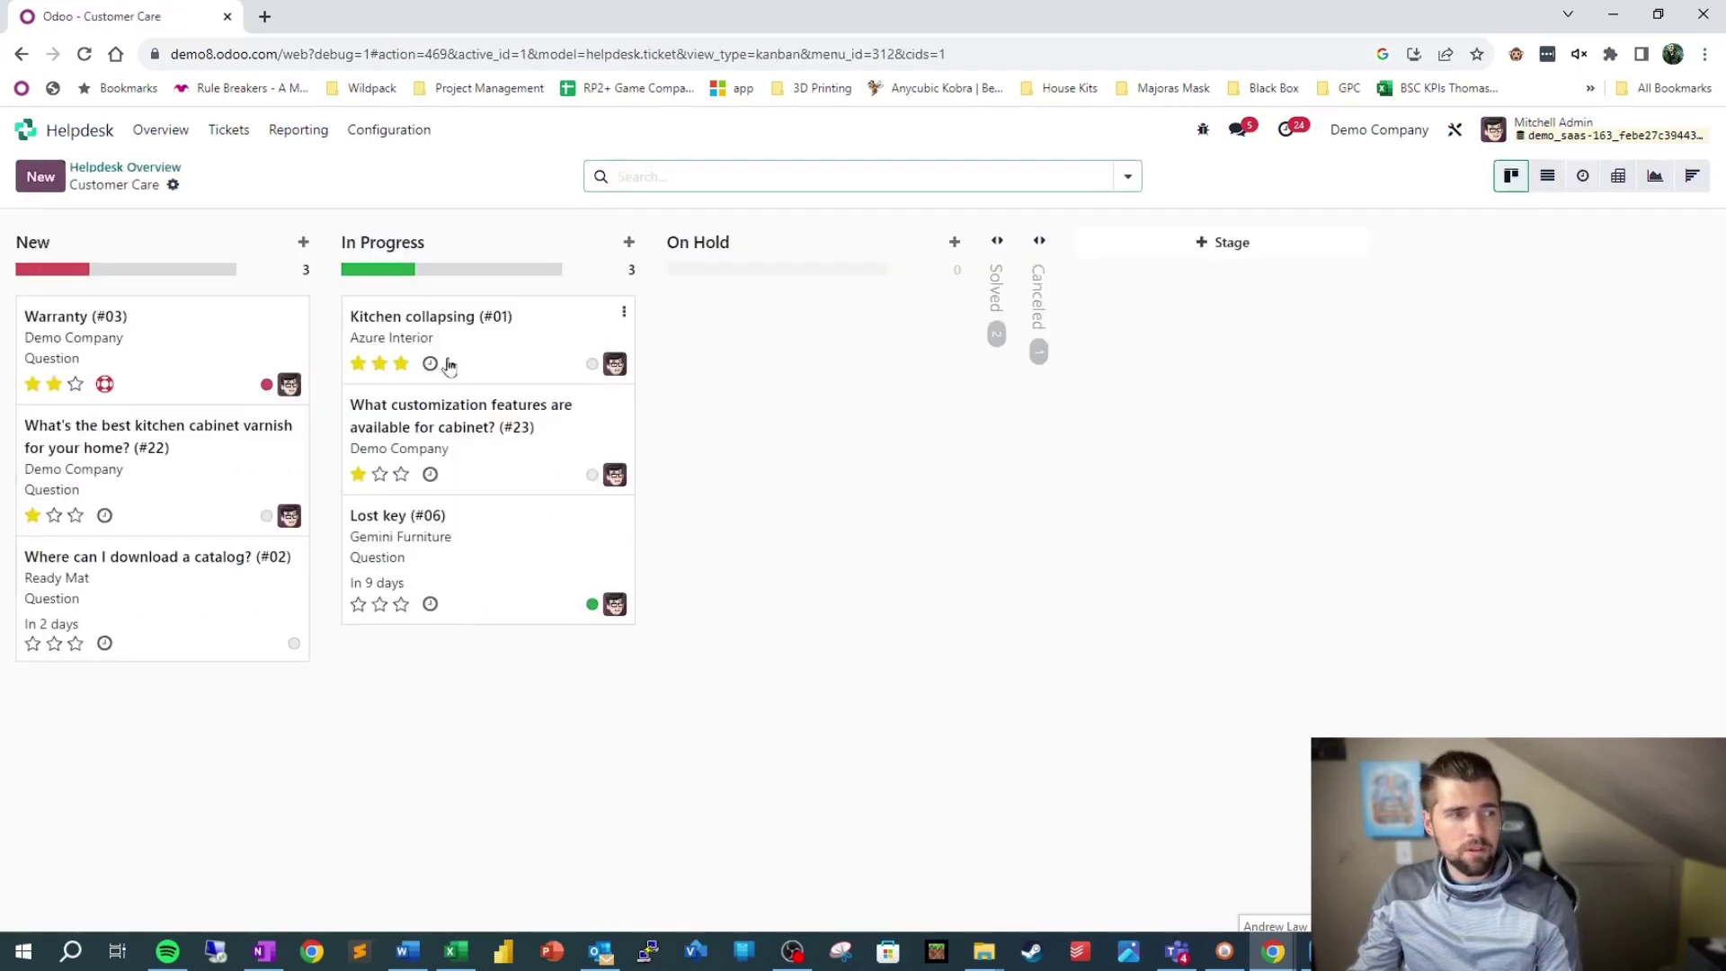
{"action": "left_click", "coordinate": [508, 325]}
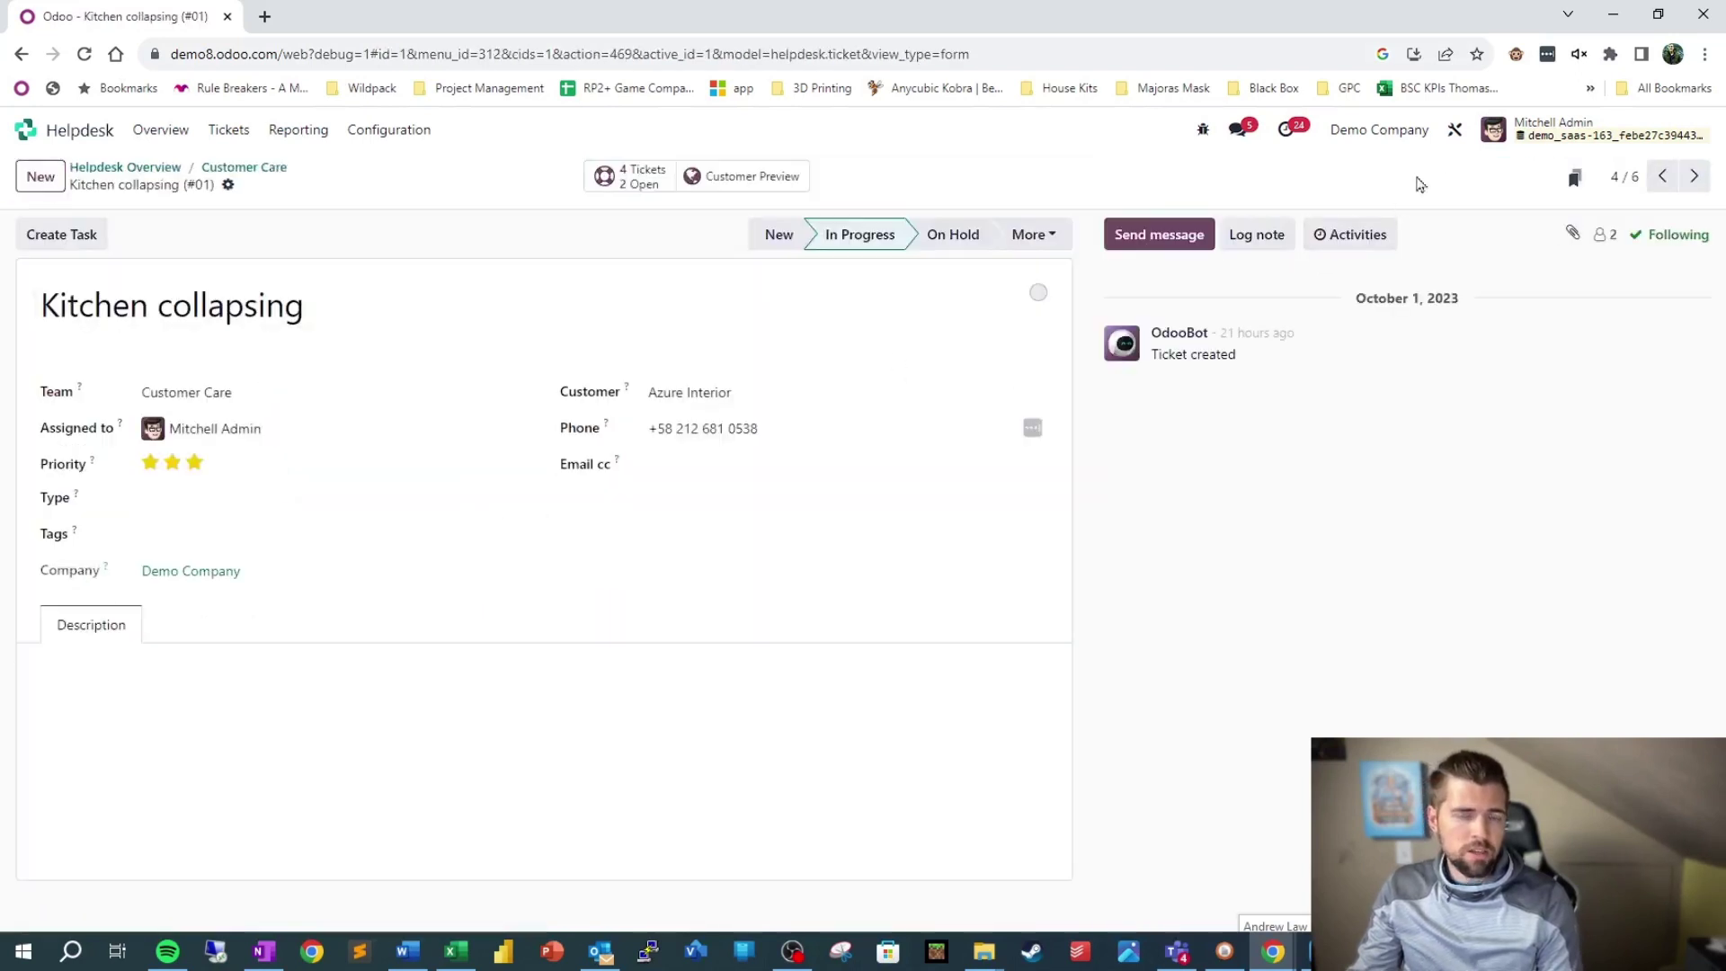
Step: In Studio, open the ticket form's view record and select its name, helpdesk.ticket.form
{"action": "left_click", "coordinate": [1455, 132]}
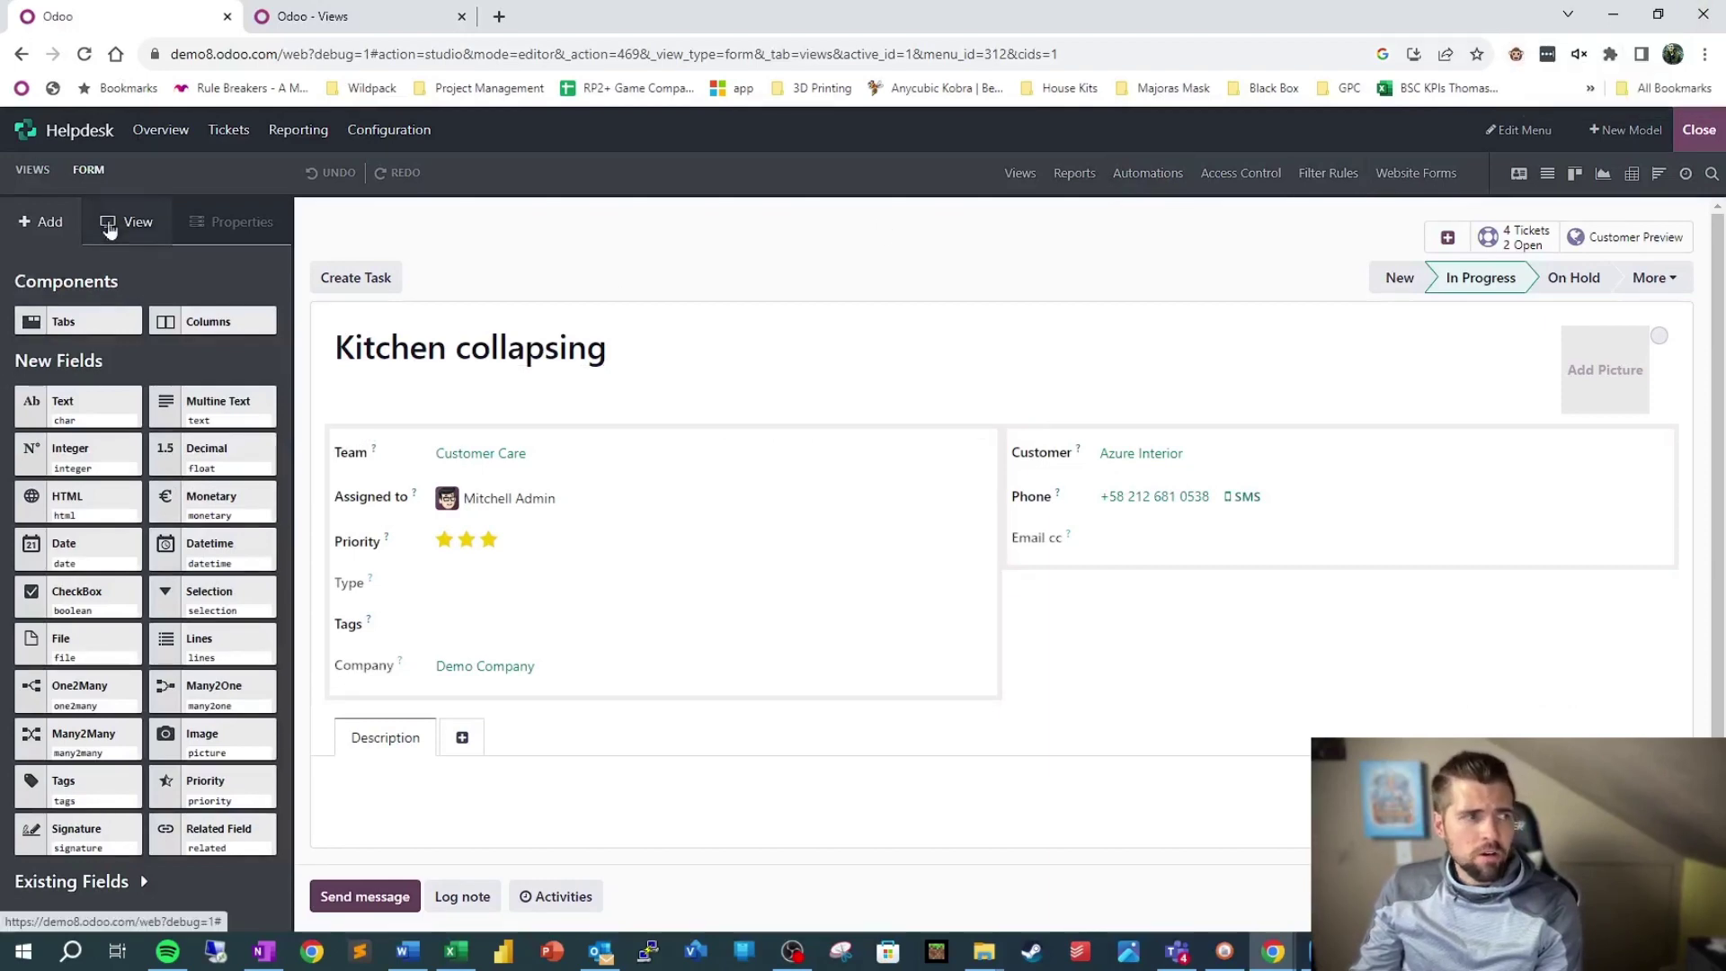
{"action": "left_click", "coordinate": [109, 230]}
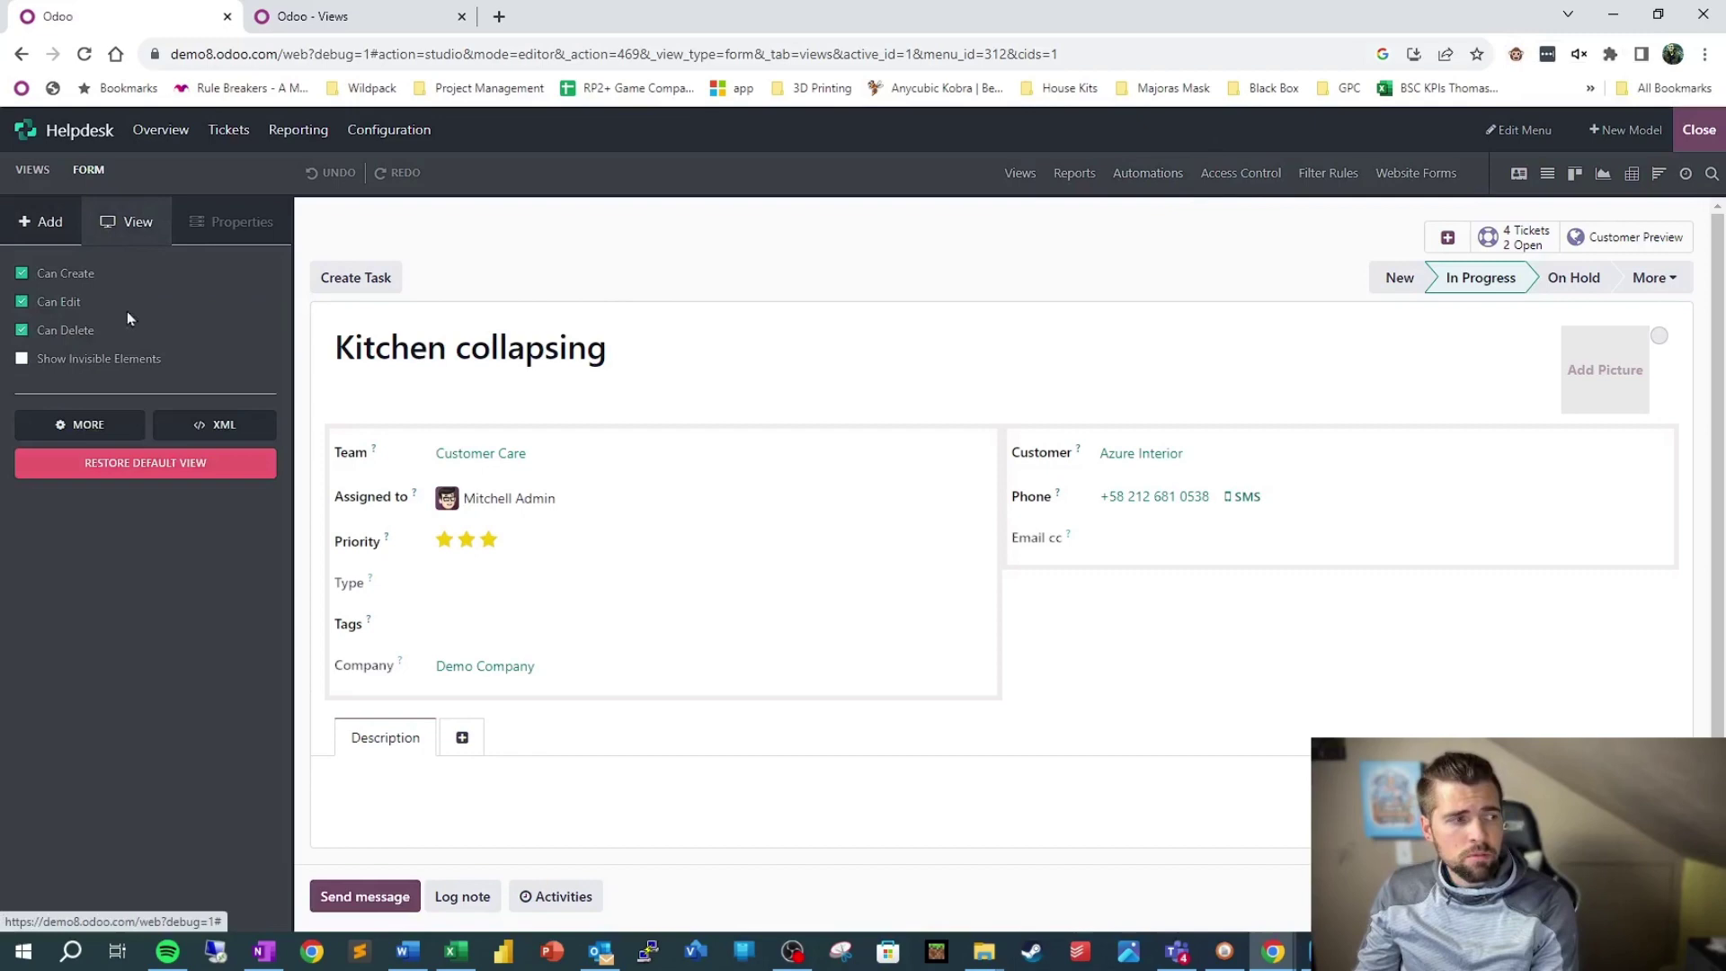
{"action": "left_click", "coordinate": [129, 429]}
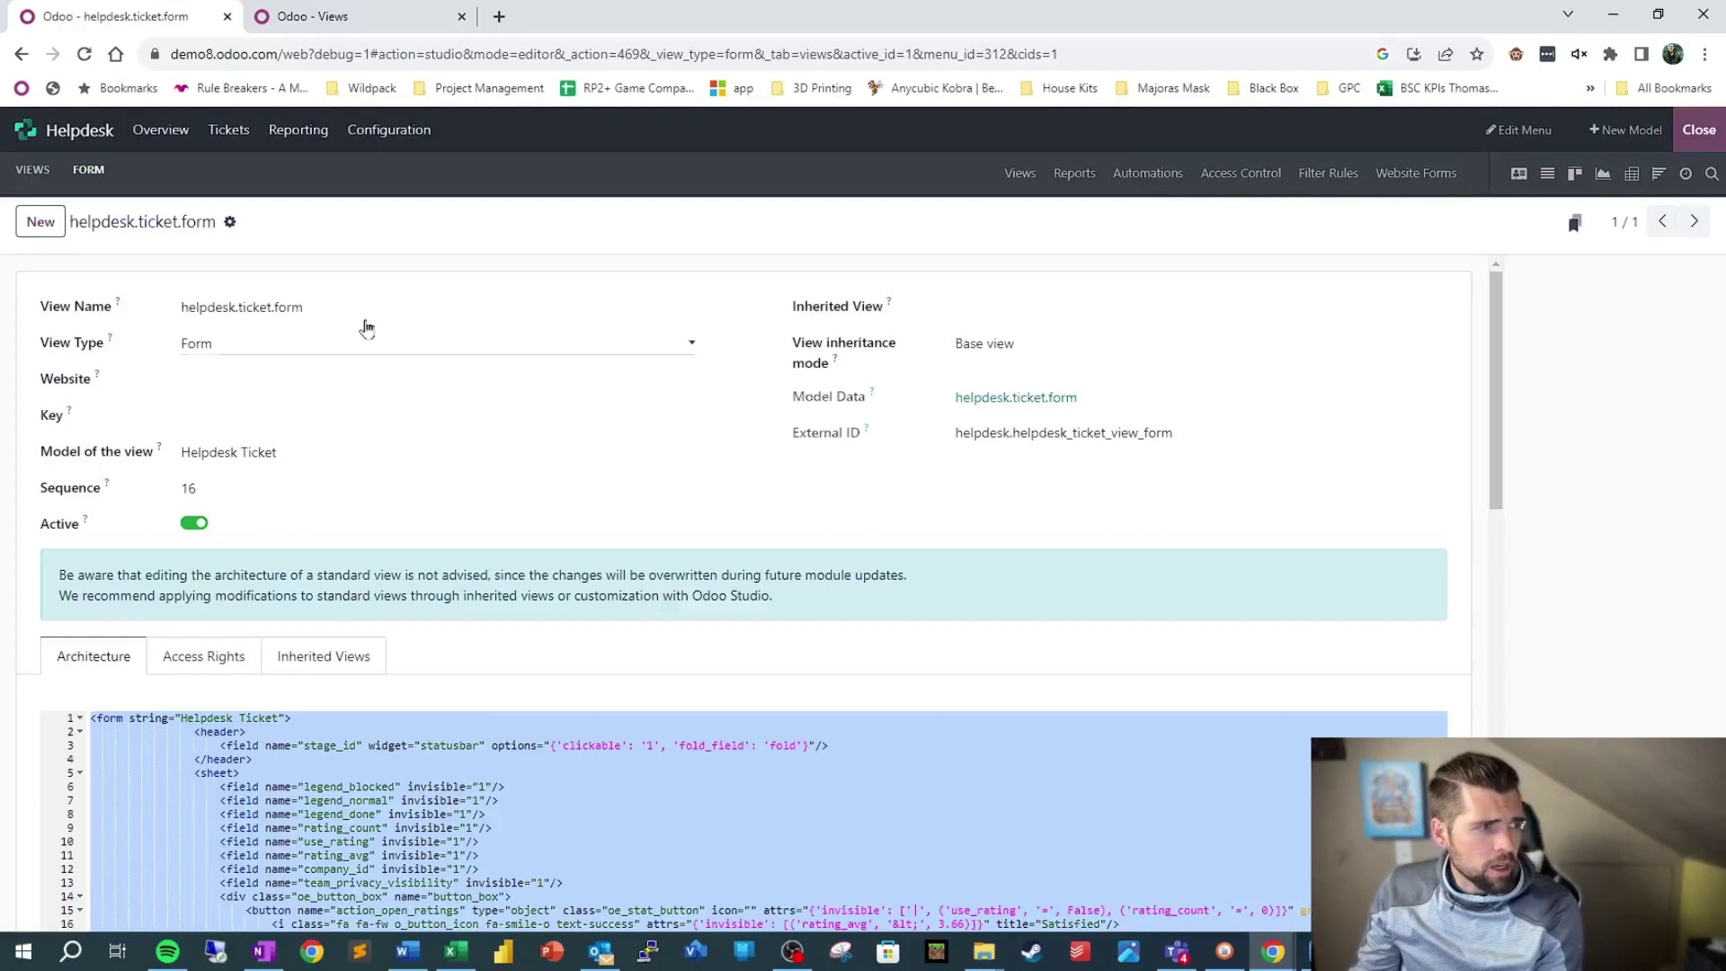
{"action": "left_click_drag", "start_coordinate": [357, 312], "coordinate": [166, 314]}
{"action": "key", "text": "ctrl+c"}
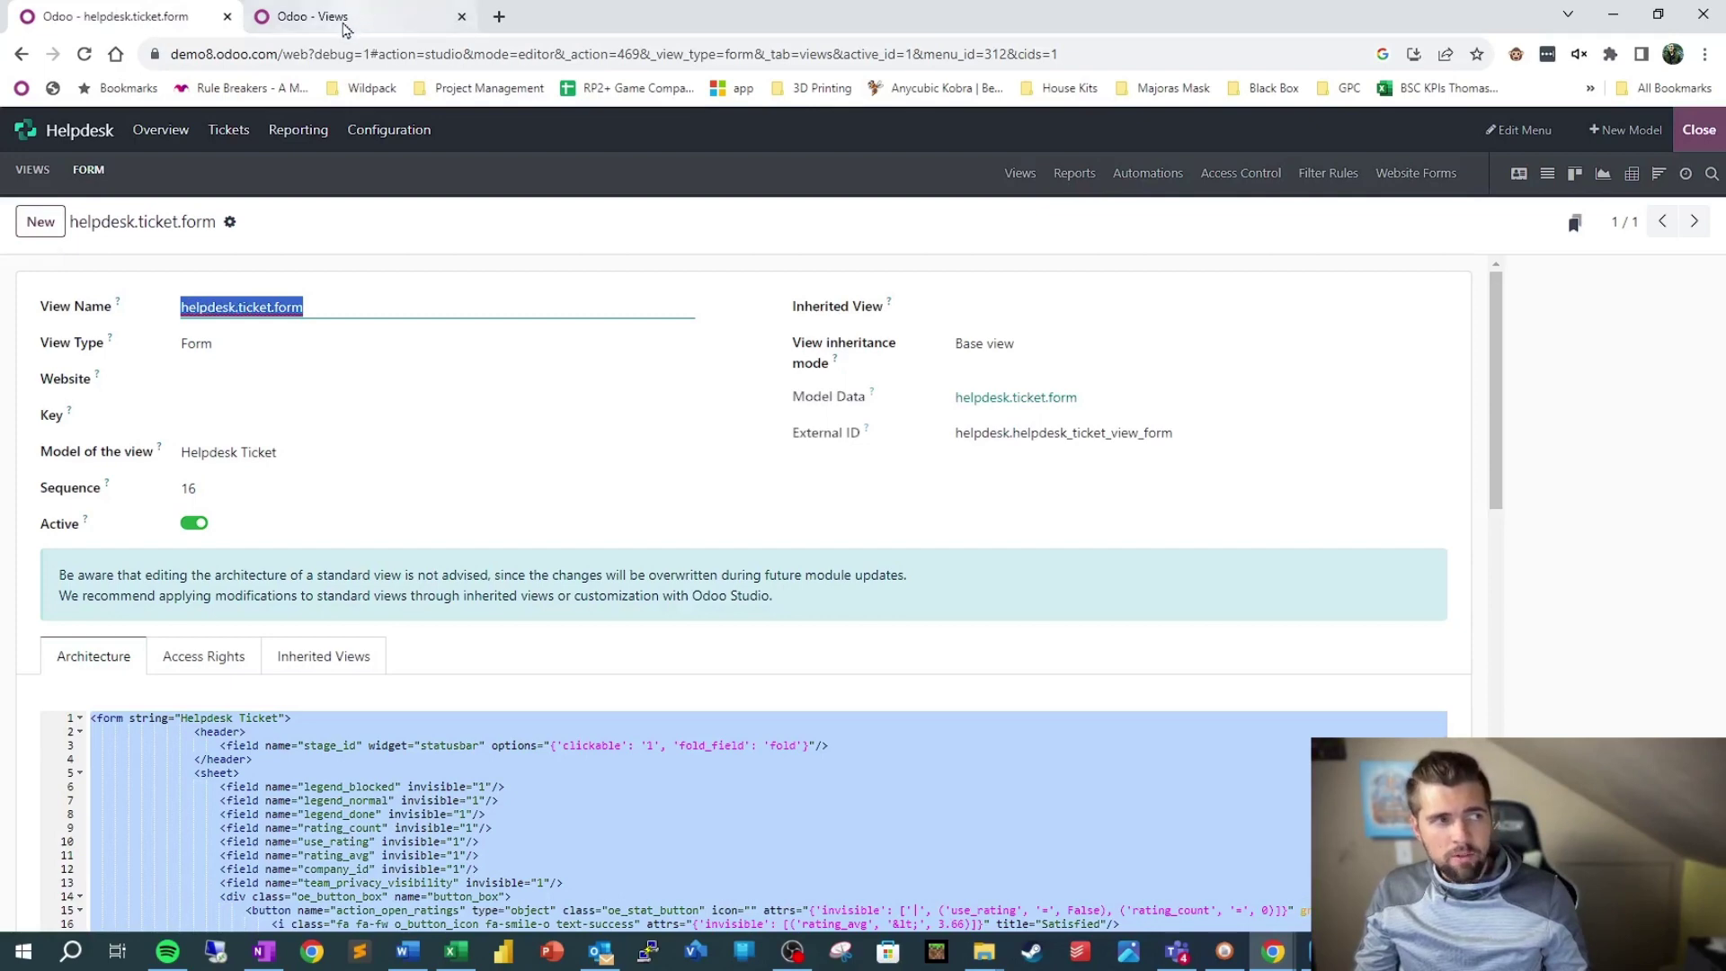
Step: In the second browser tab, open the Technical Views list via the 'views' search
{"action": "left_click", "coordinate": [345, 29]}
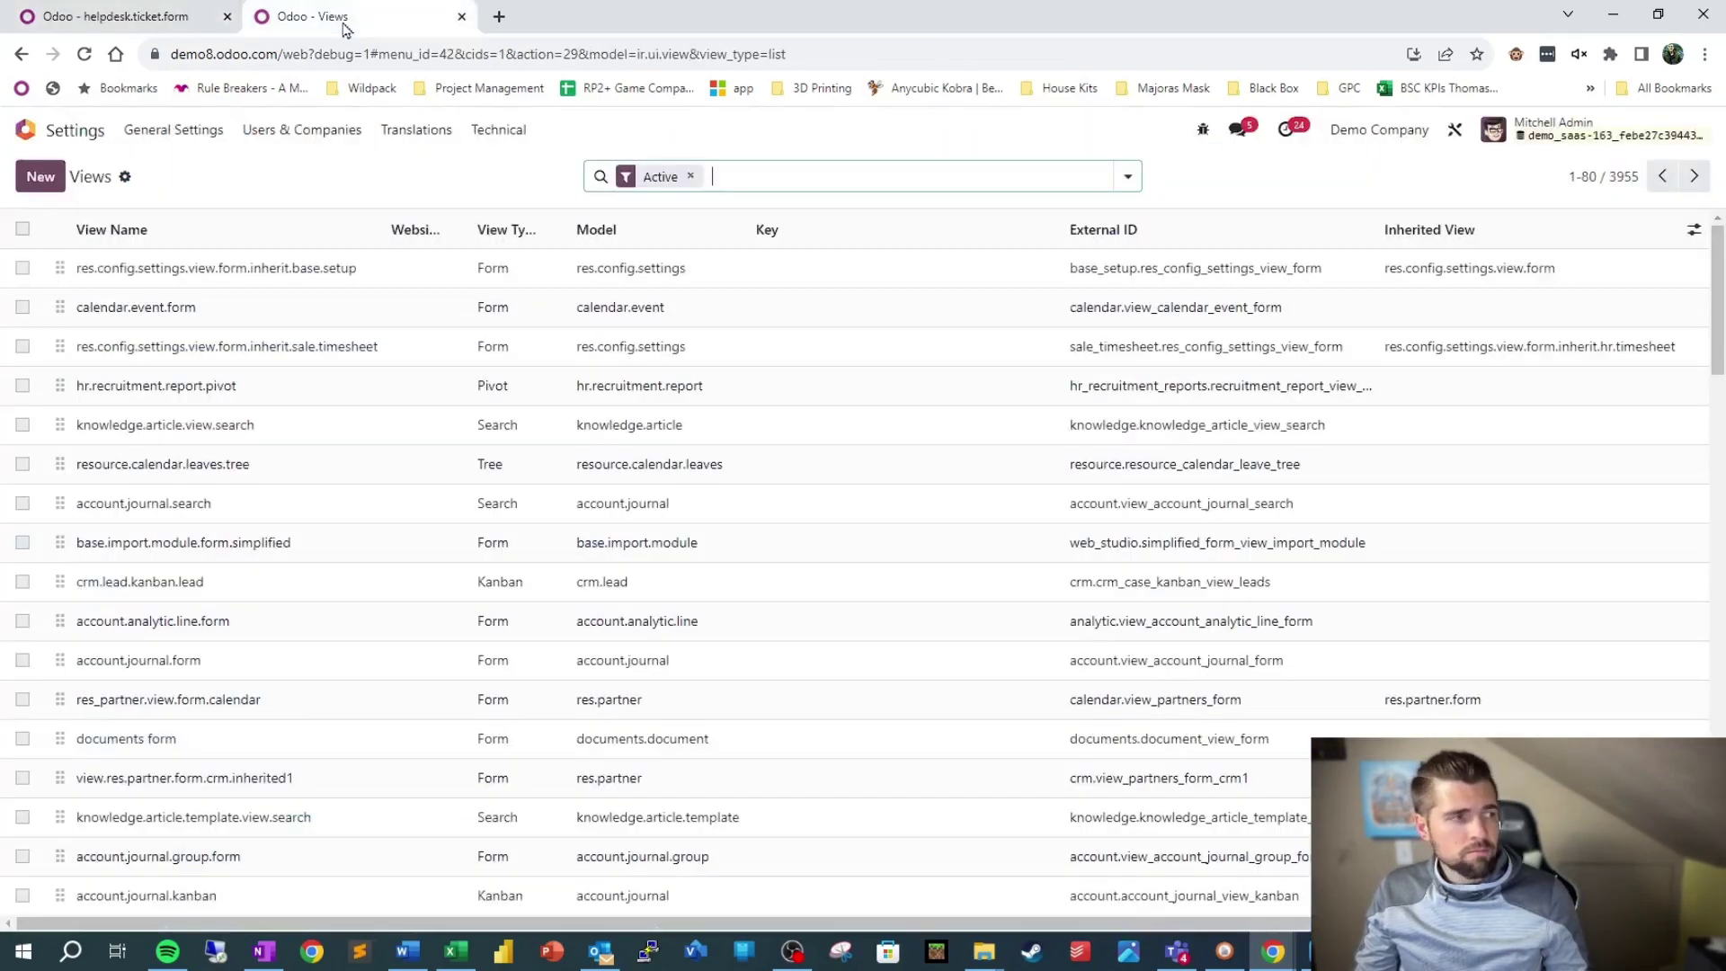
{"action": "left_click", "coordinate": [26, 130]}
{"action": "type", "text": "views"}
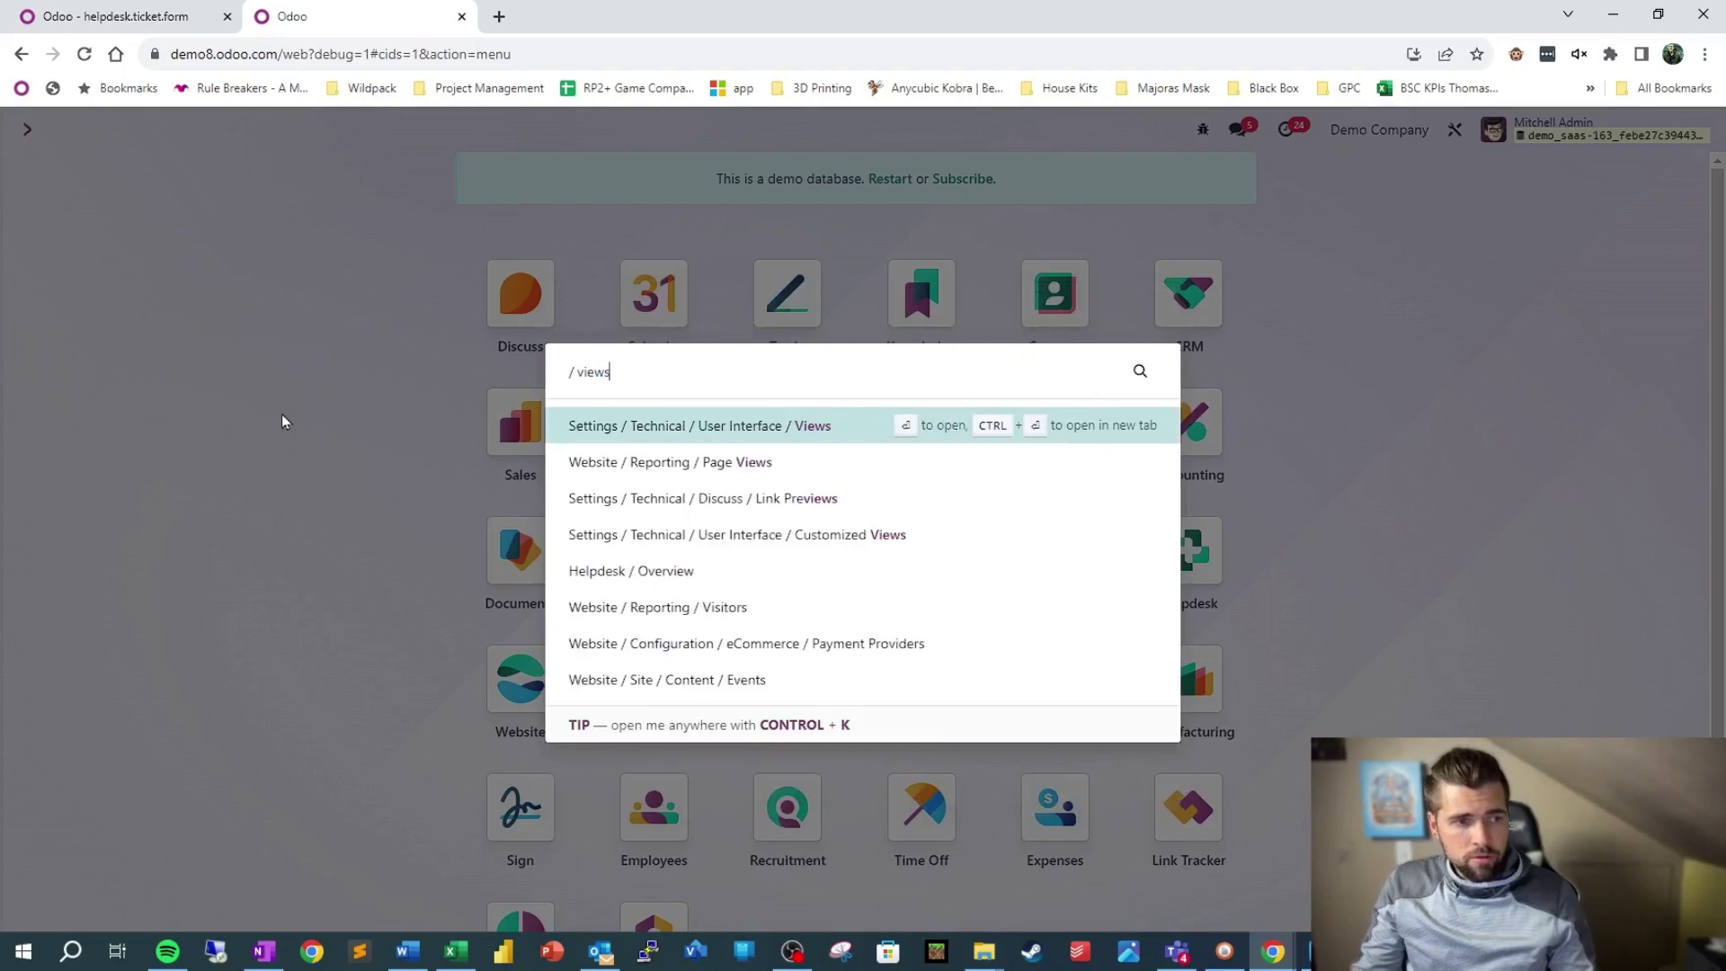
{"action": "left_click", "coordinate": [723, 425]}
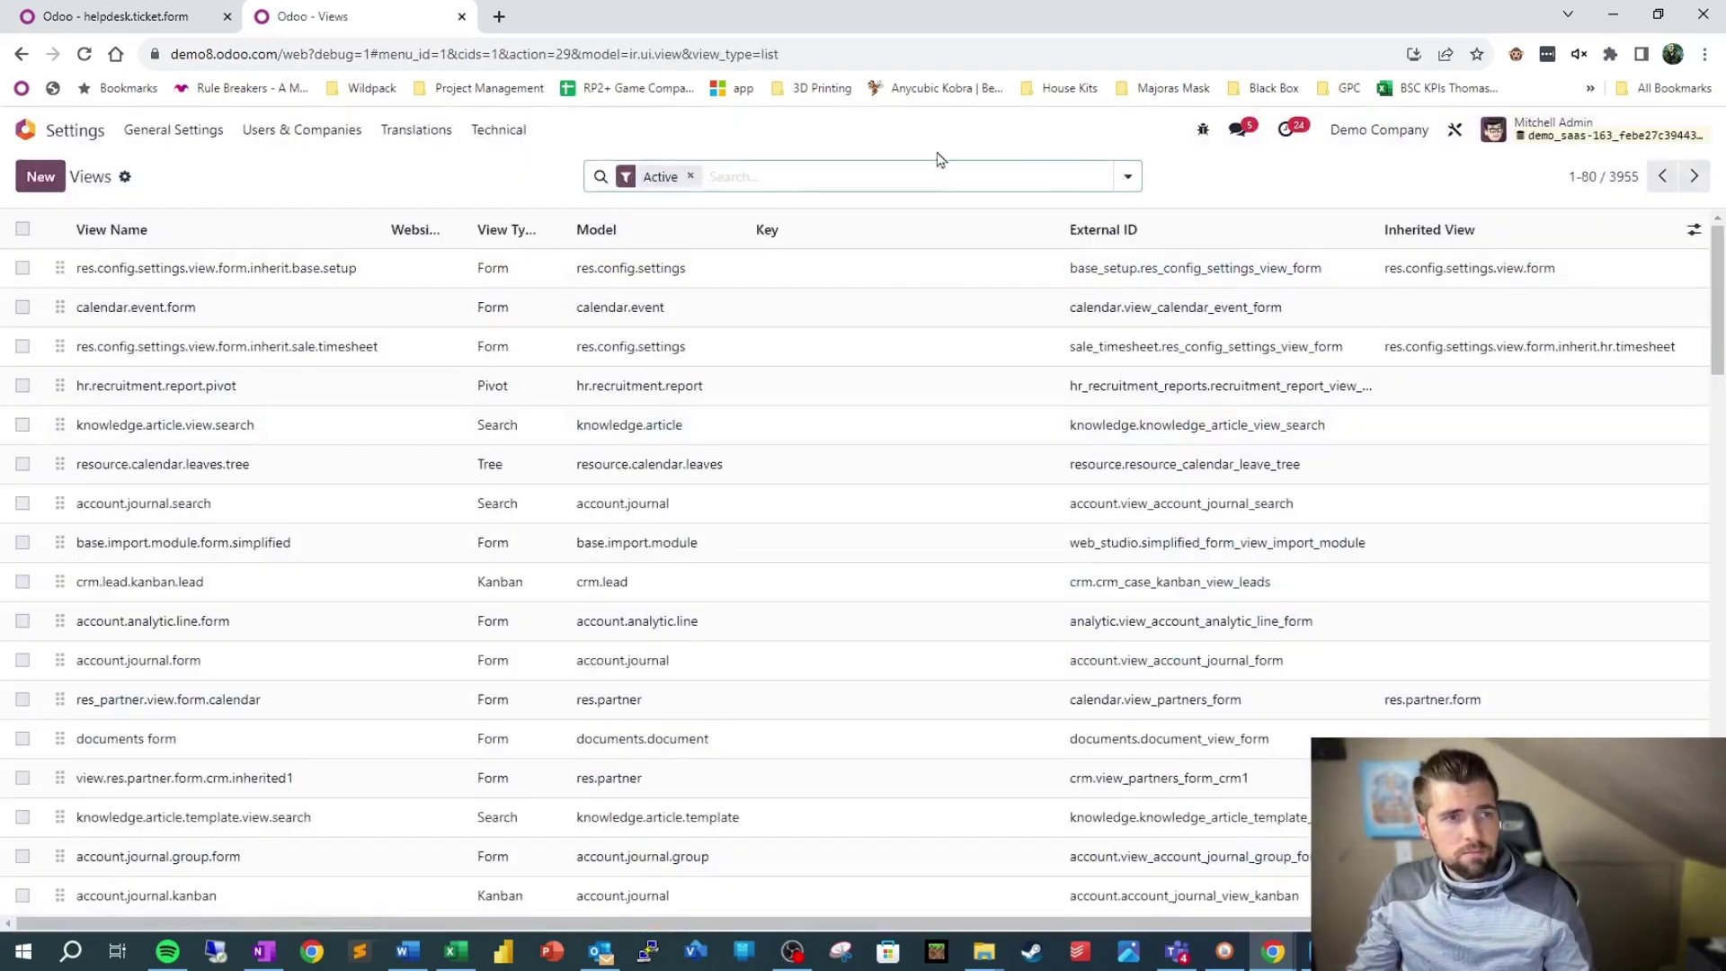
Step: Filter the views by helpdesk.ticket.form and open that view record
{"action": "key", "text": "ctrl+v"}
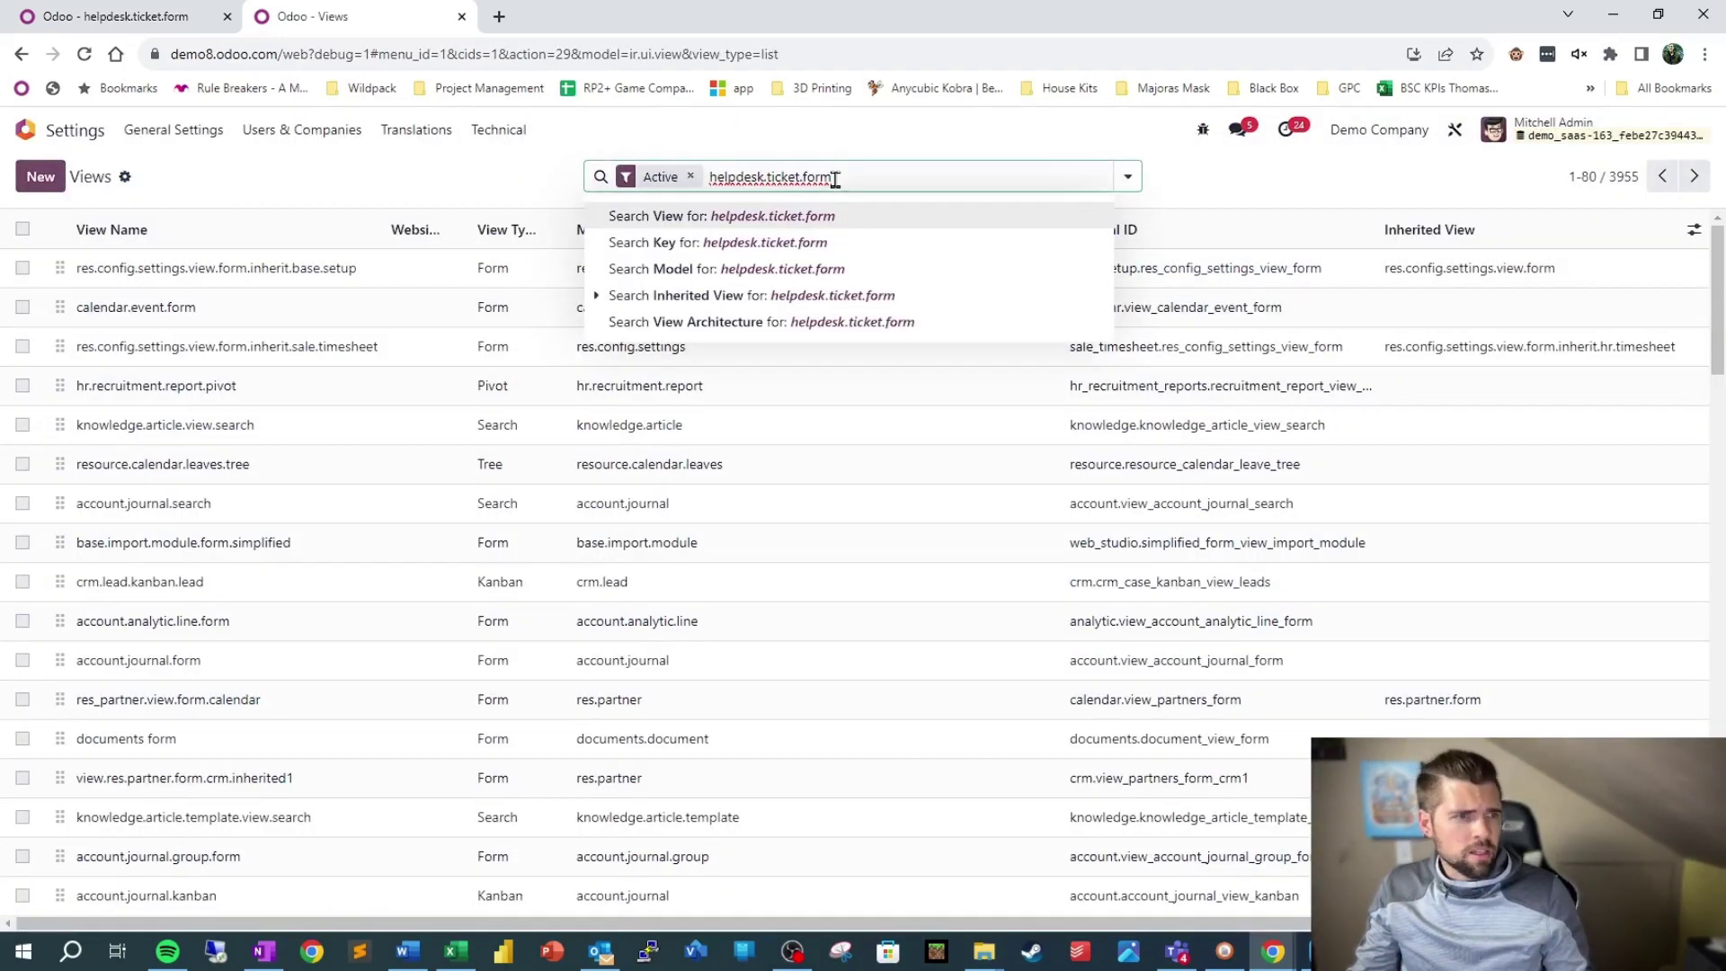
{"action": "left_click", "coordinate": [800, 215]}
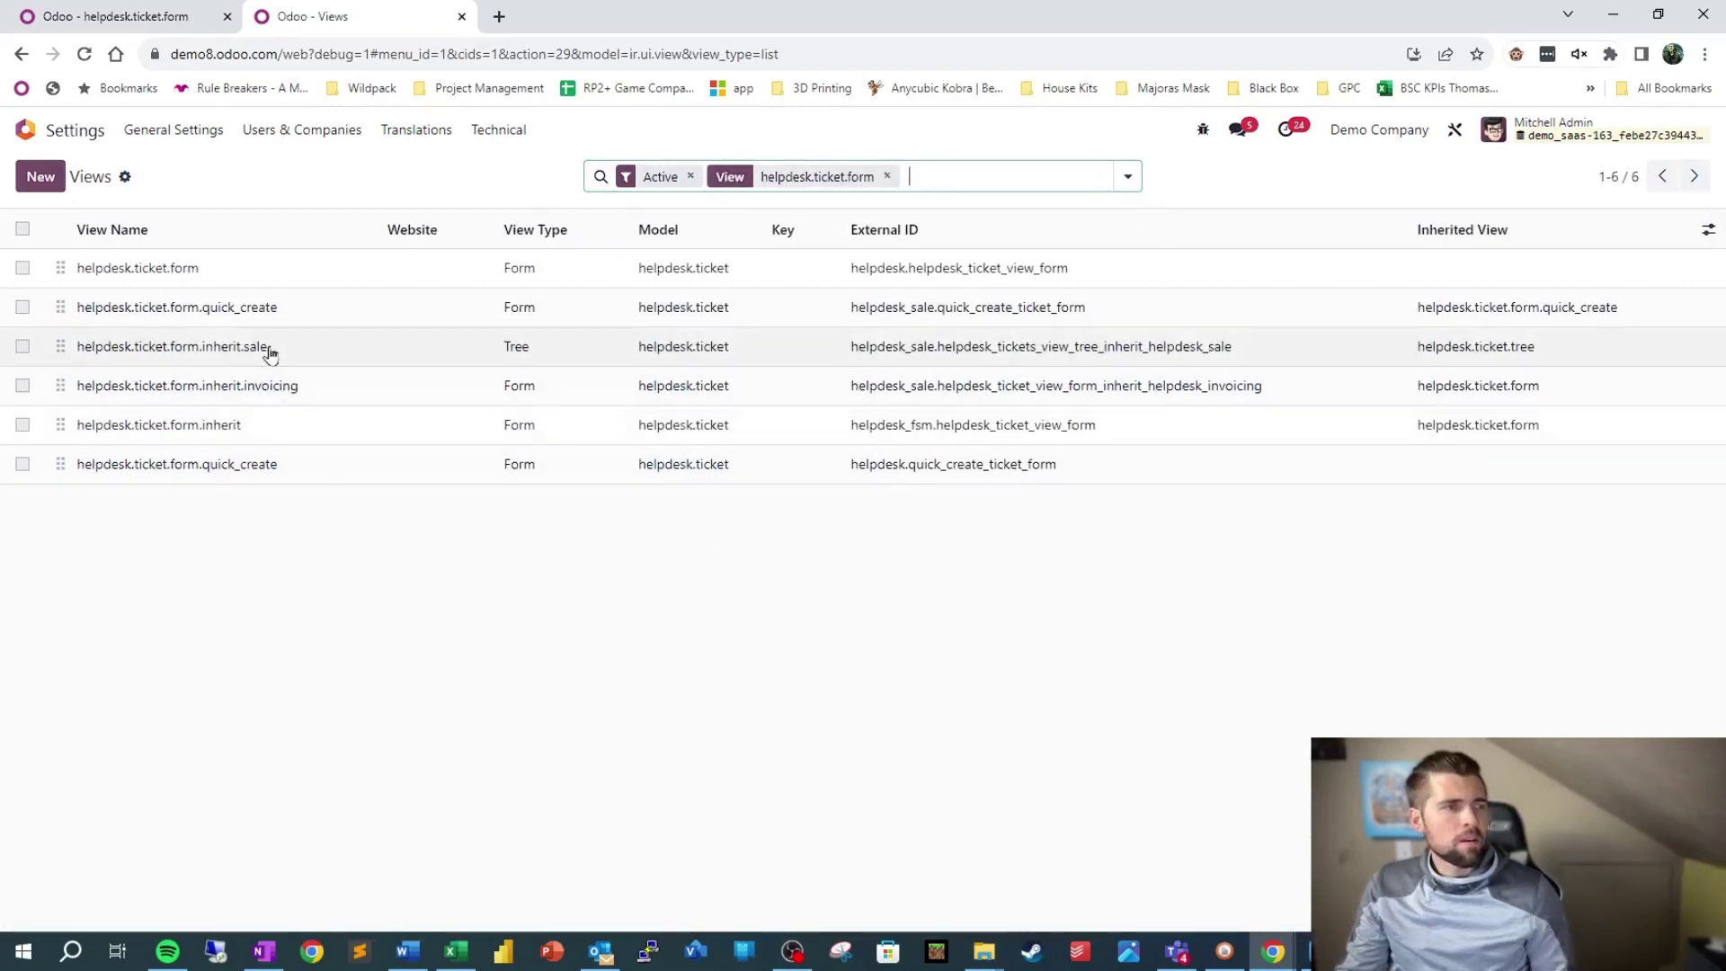
{"action": "left_click", "coordinate": [282, 269]}
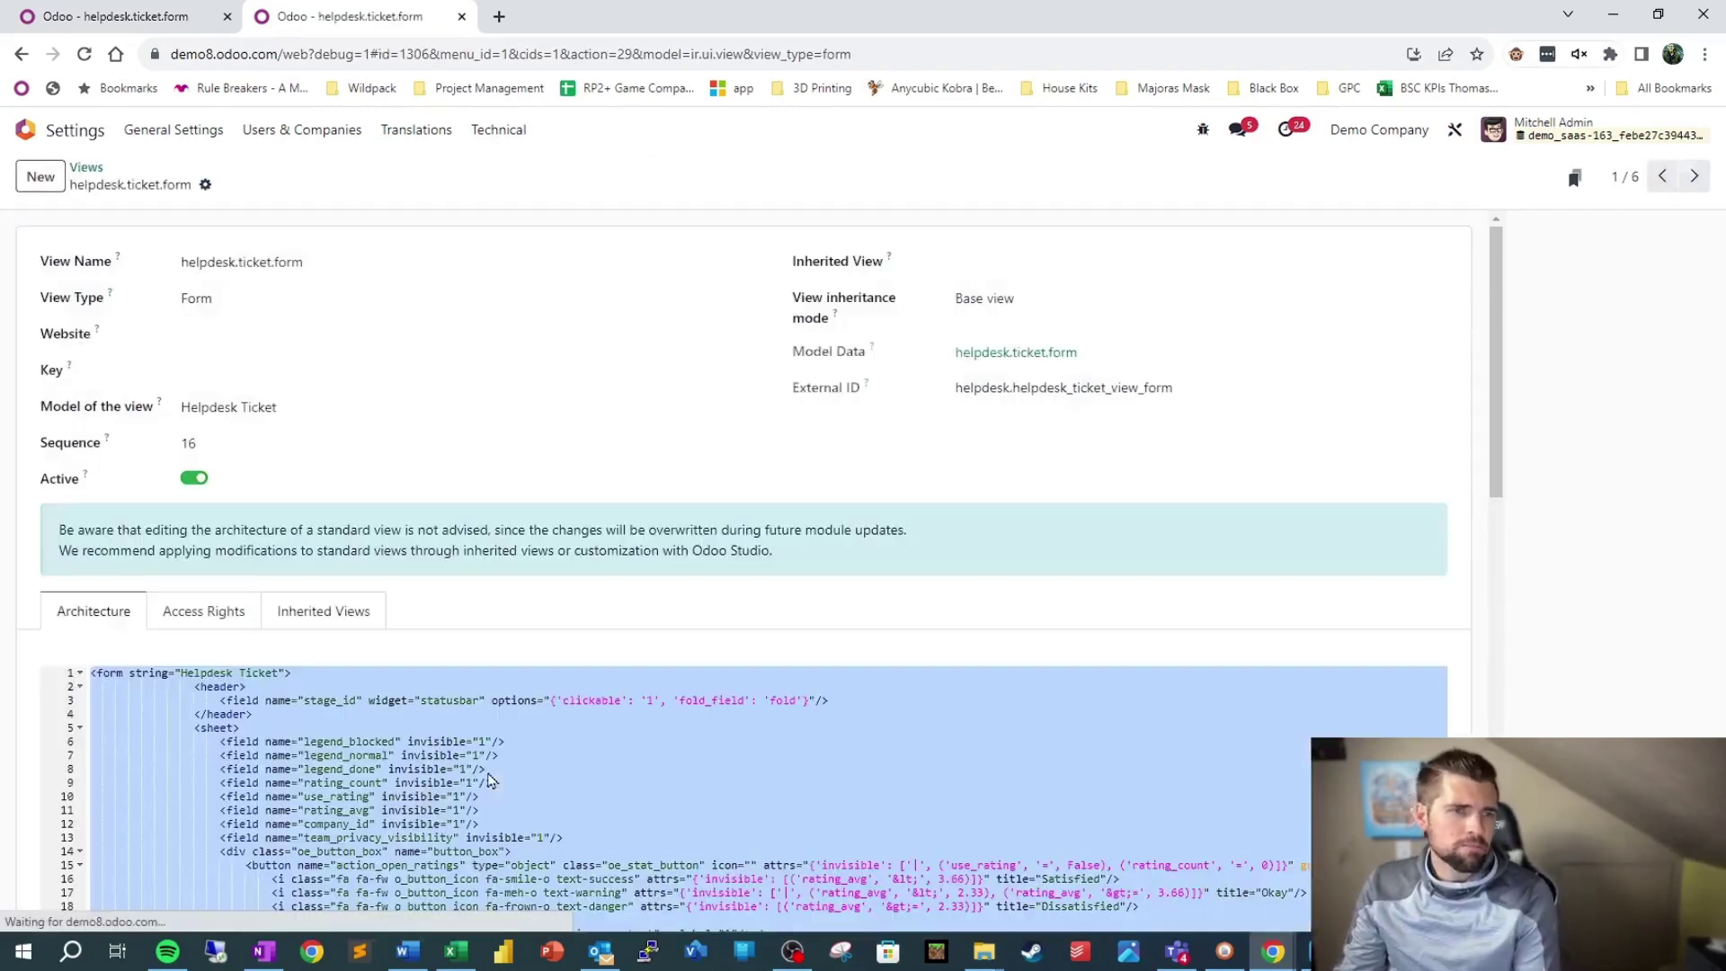
{"action": "scroll", "coordinate": [598, 580], "scroll_direction": "down", "scroll_amount": 5}
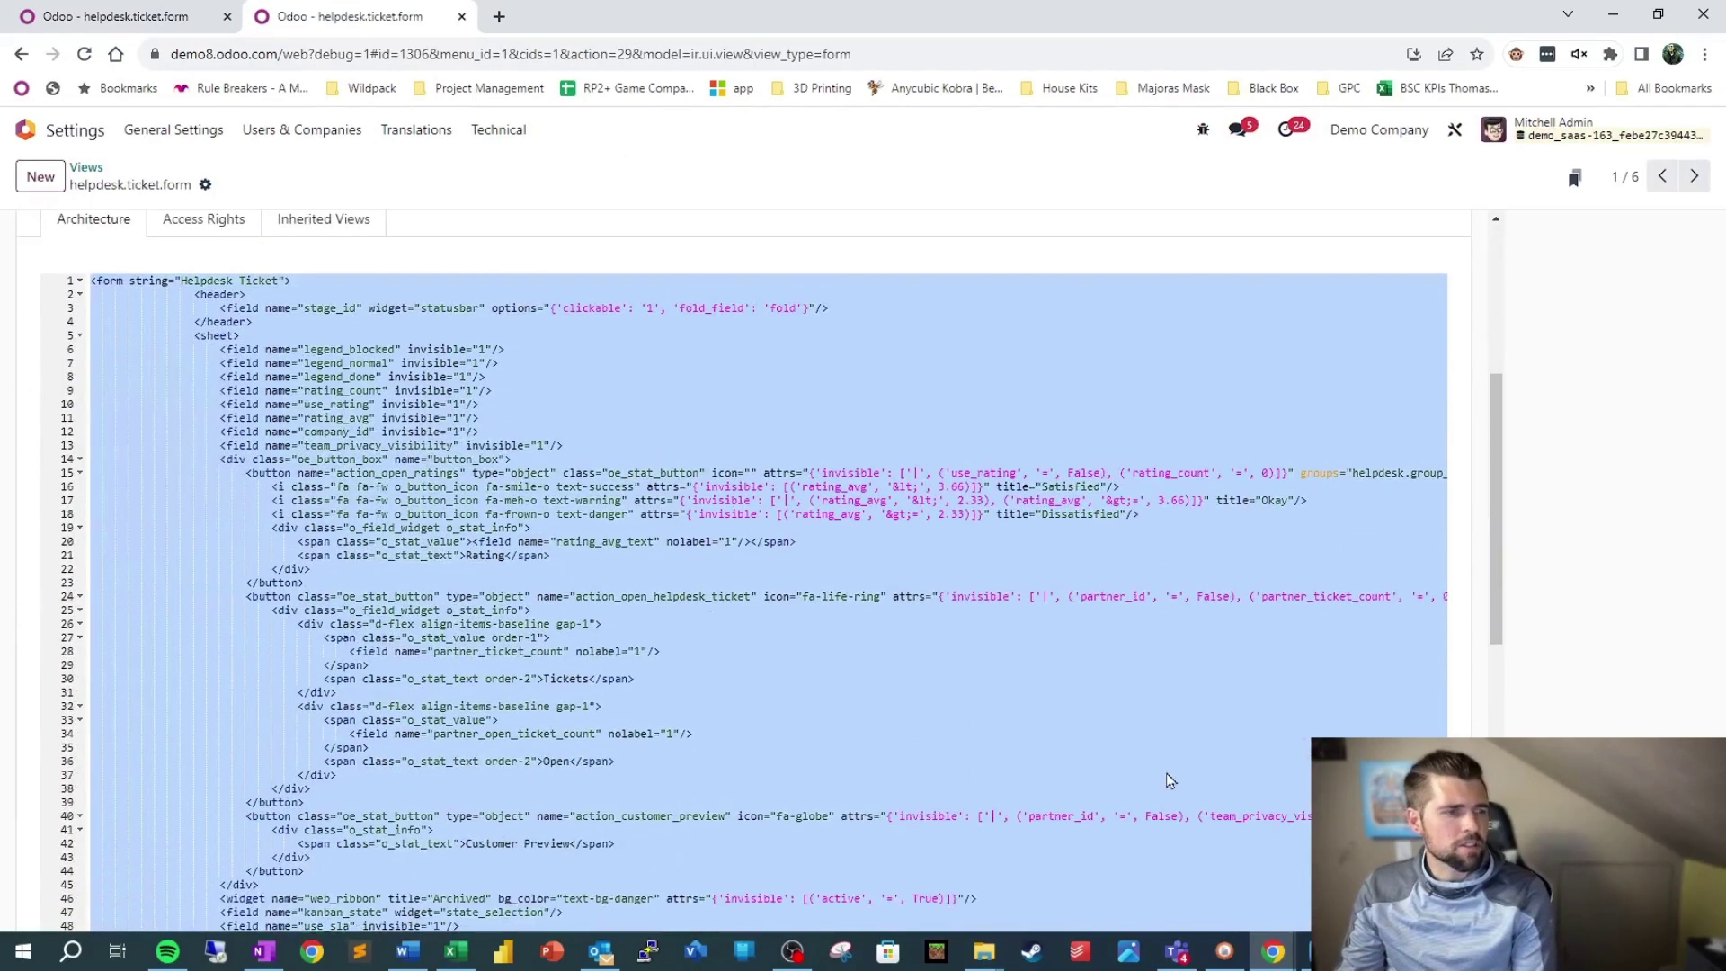
{"action": "scroll", "coordinate": [1168, 778], "scroll_direction": "up", "scroll_amount": 5}
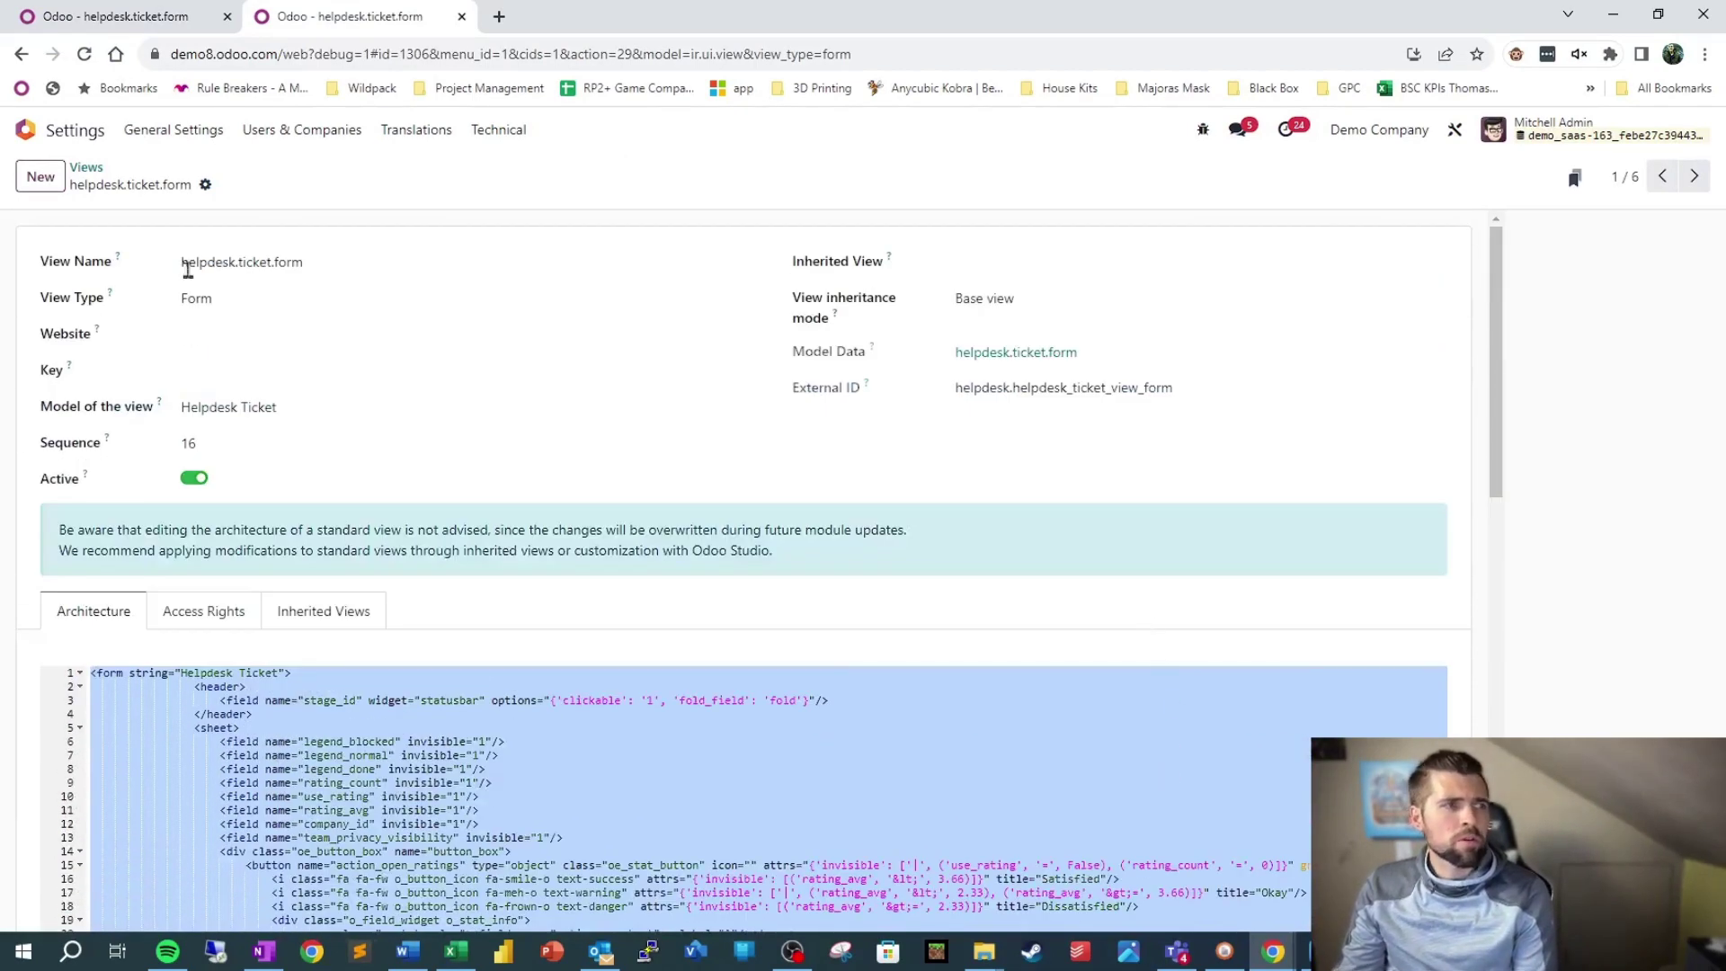
Step: Duplicate the helpdesk.ticket.form view and rename the copy helpdesk.ticket.form.customercare
{"action": "left_click", "coordinate": [205, 186]}
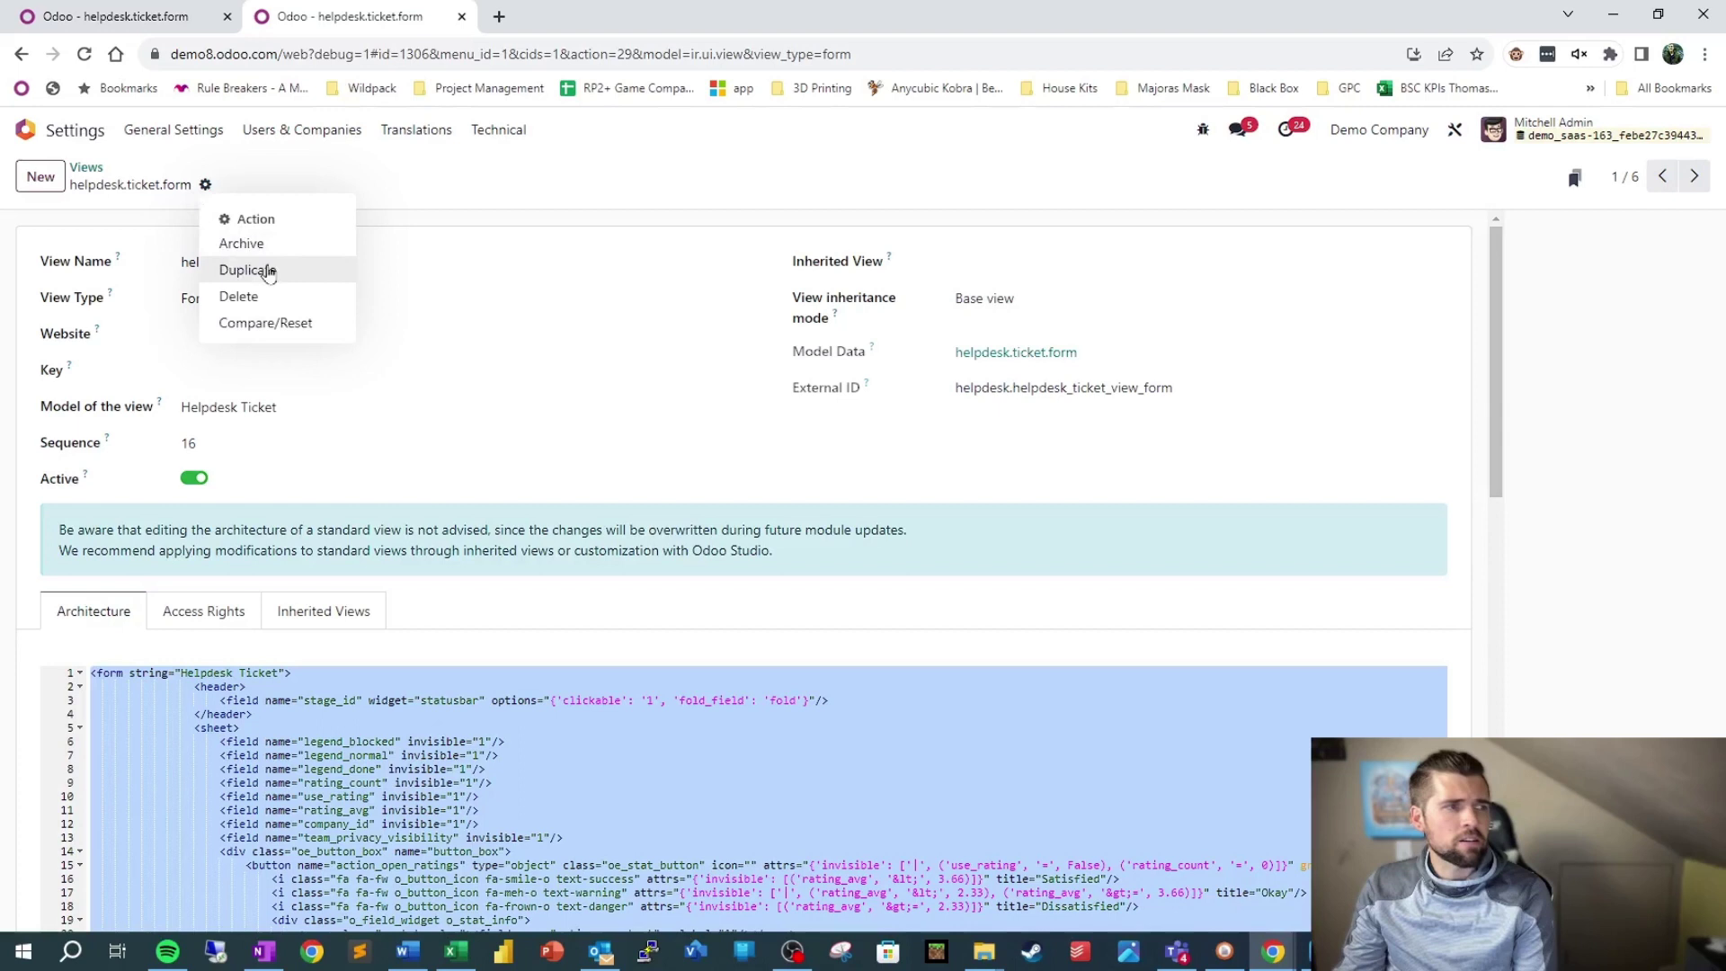
{"action": "left_click", "coordinate": [270, 274]}
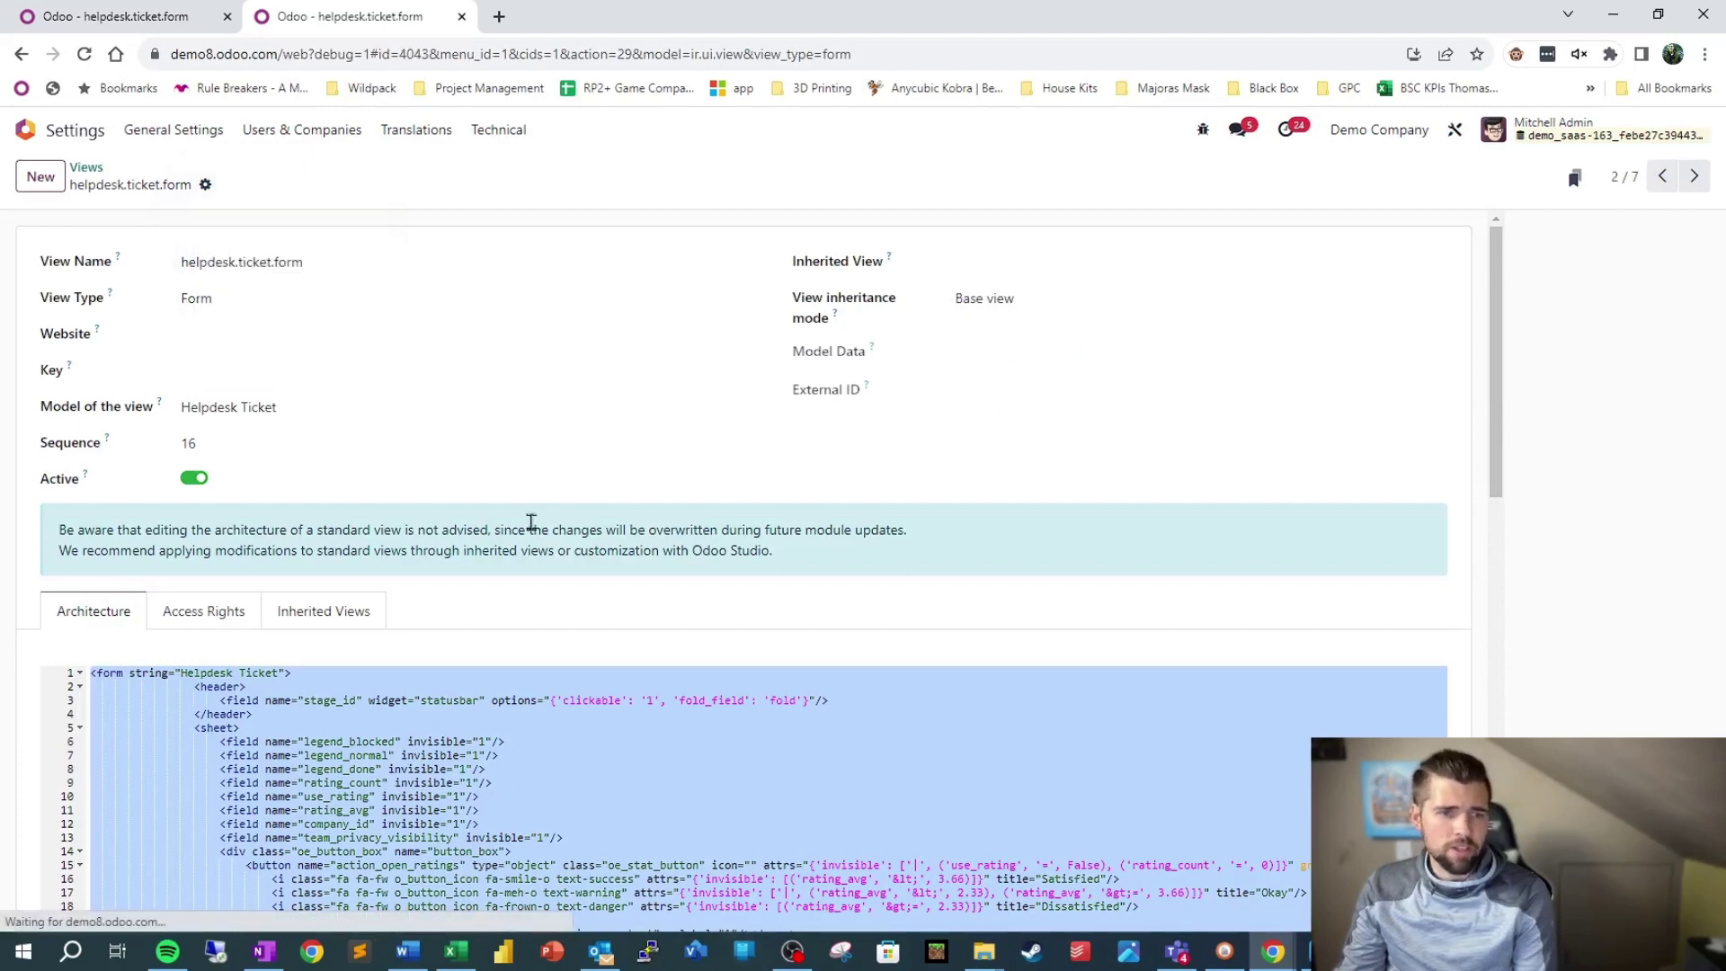
{"action": "left_click", "coordinate": [361, 263]}
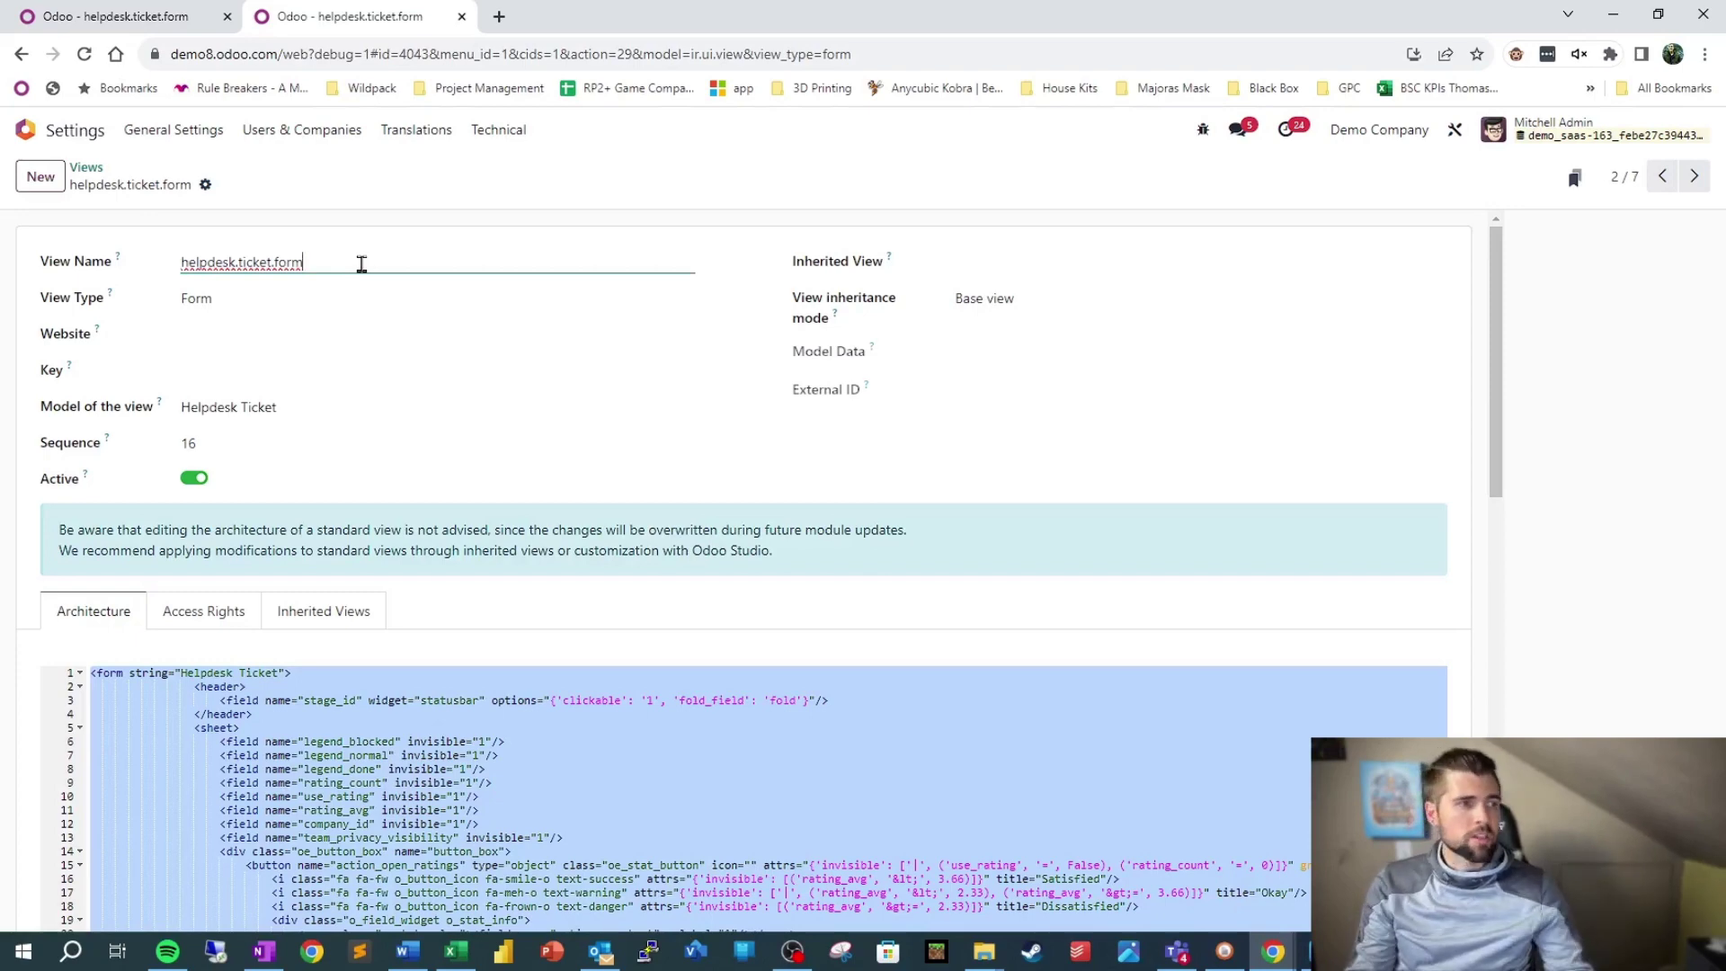
Step: Exit Studio in the first tab, reopen Helpdesk, then save the renamed view copy
{"action": "left_click", "coordinate": [155, 22]}
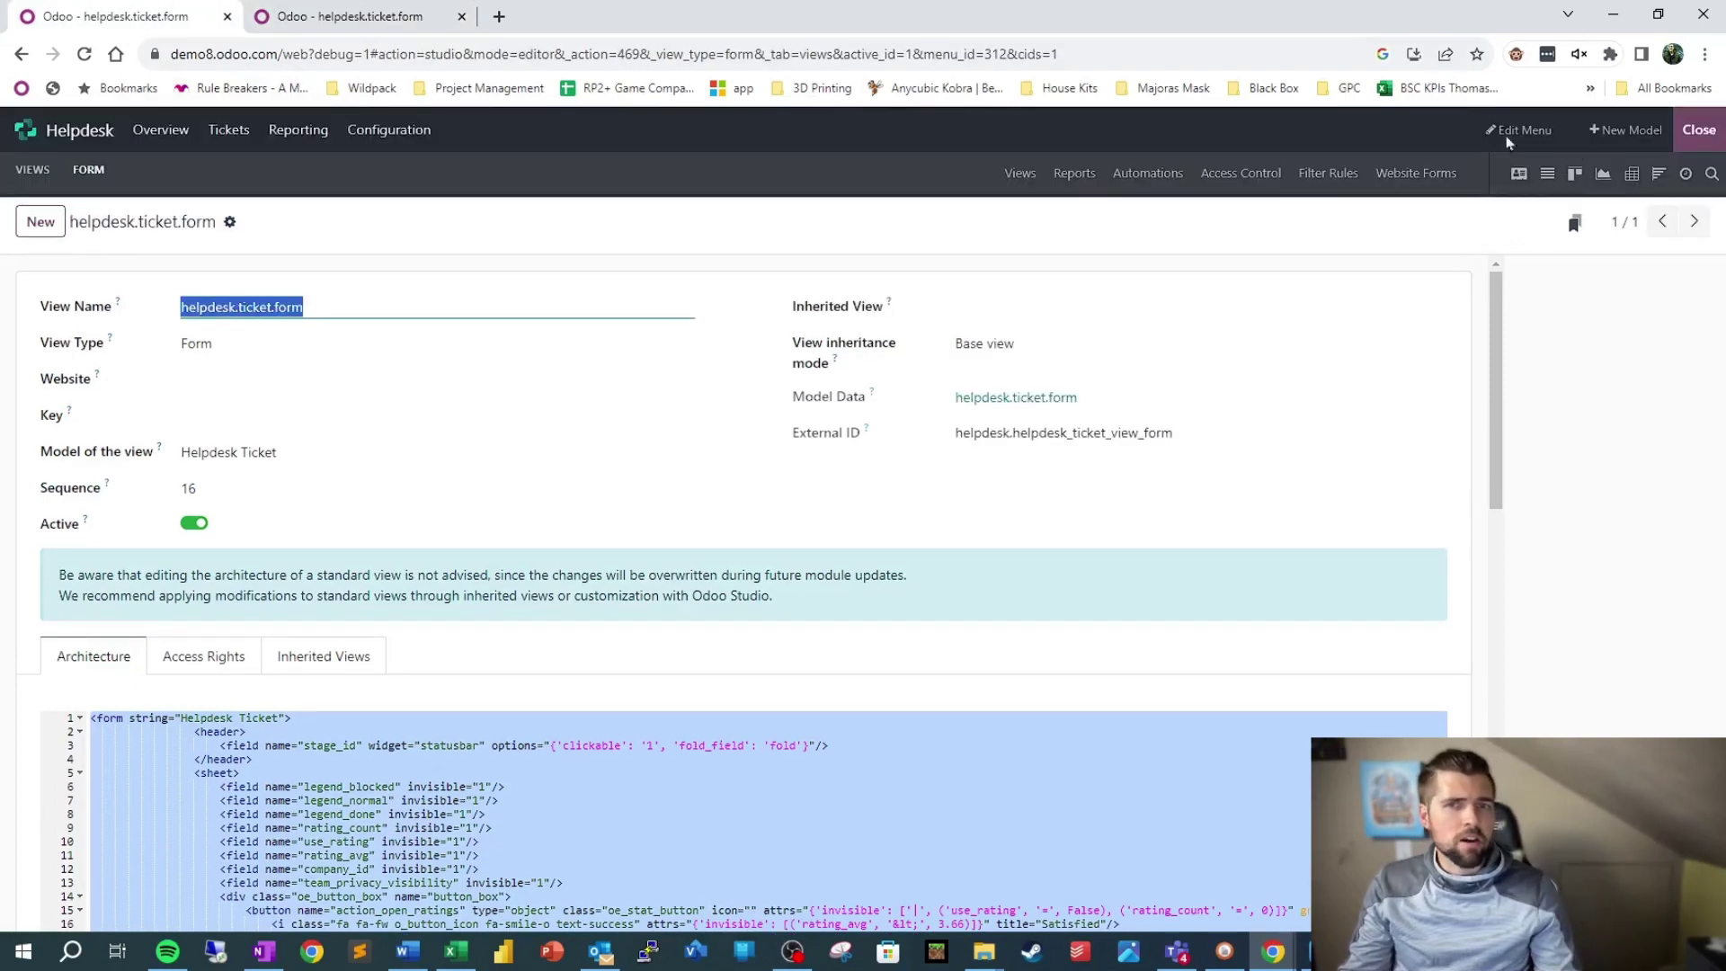
{"action": "left_click", "coordinate": [1698, 130]}
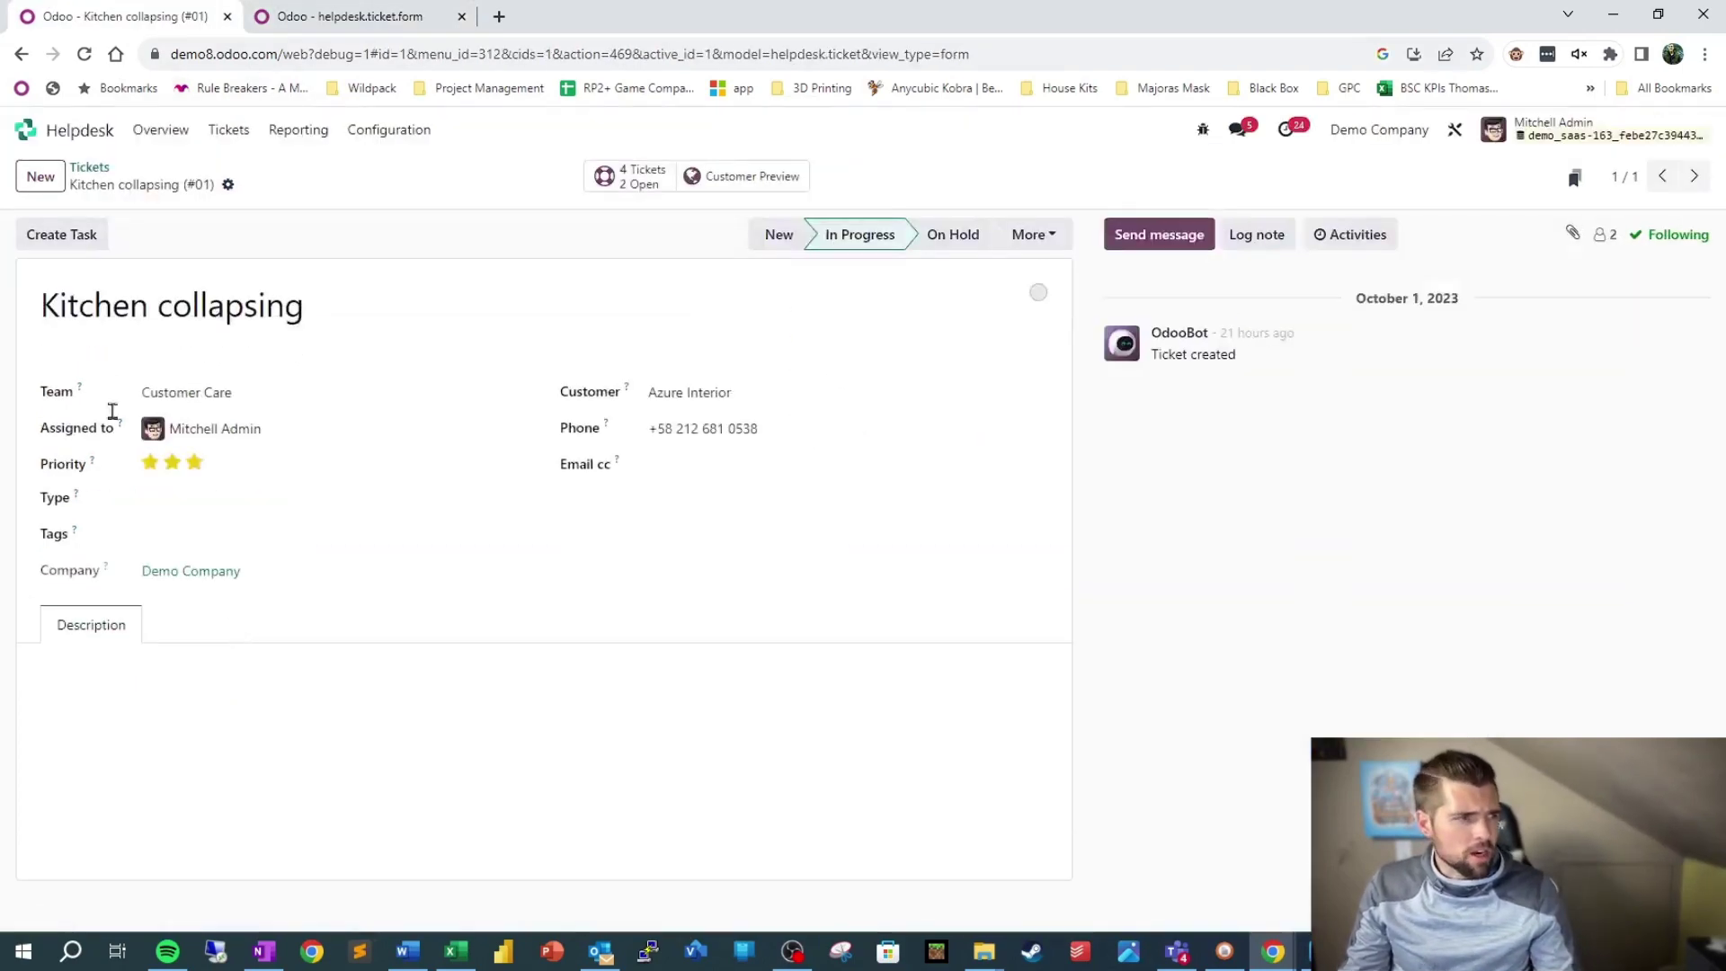
{"action": "left_click", "coordinate": [99, 131]}
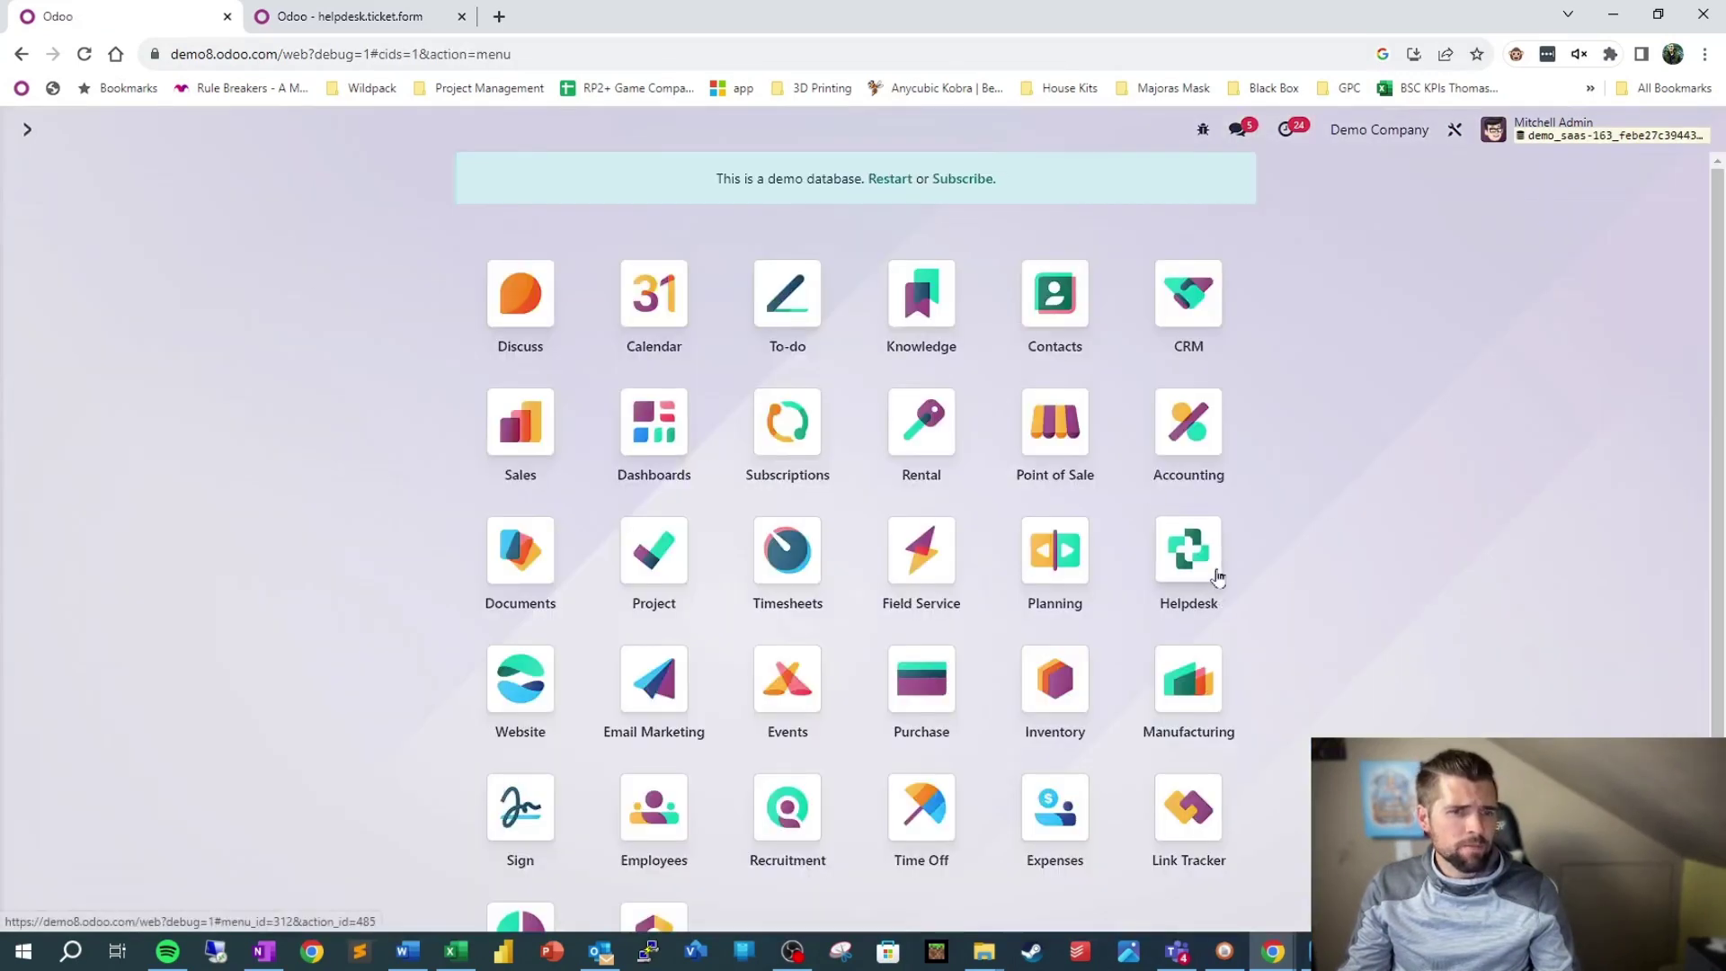
{"action": "left_click", "coordinate": [1188, 558]}
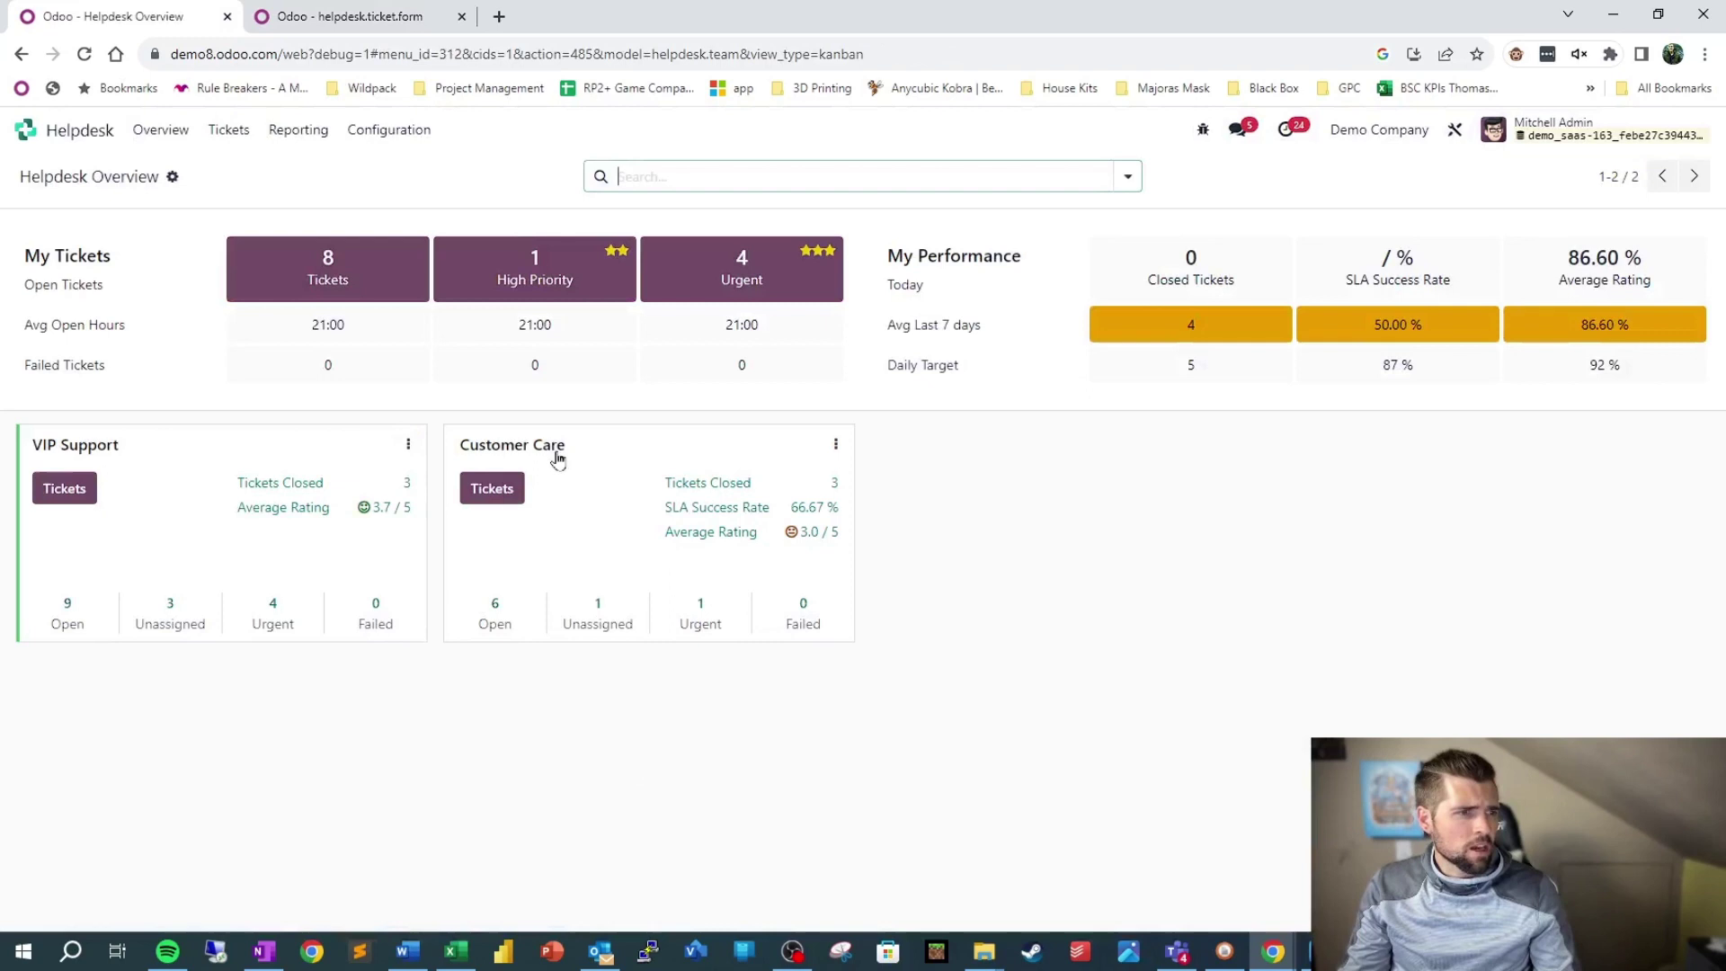
{"action": "left_click", "coordinate": [377, 15]}
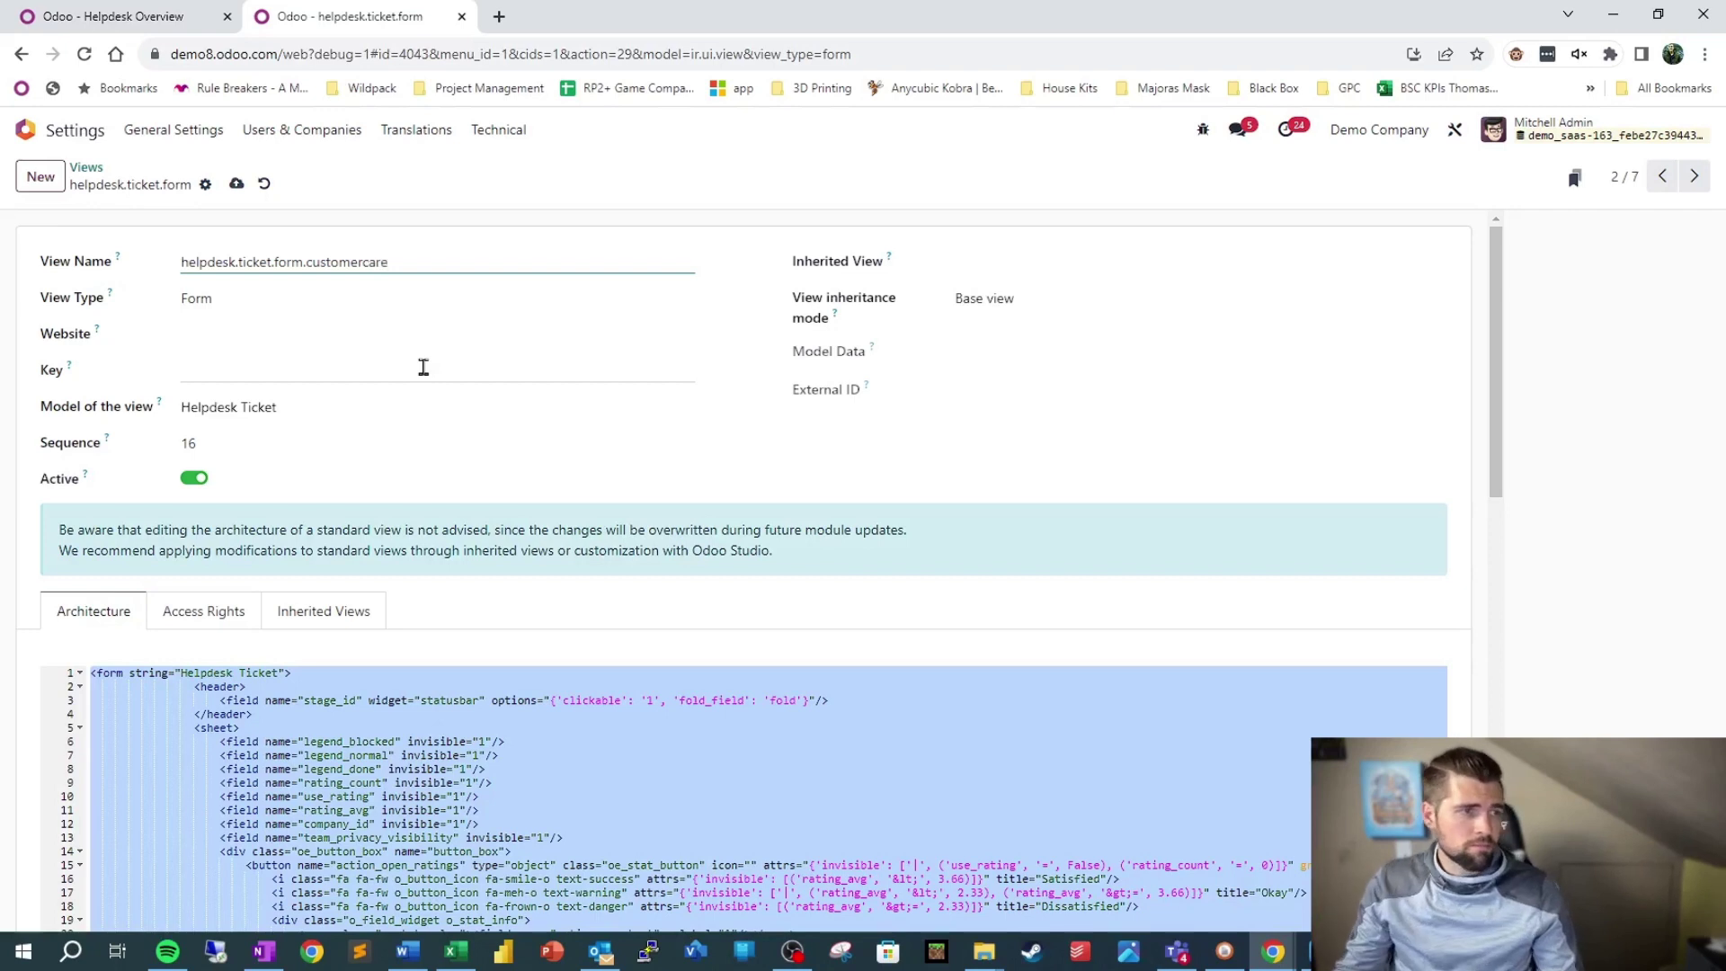
{"action": "left_click", "coordinate": [237, 184]}
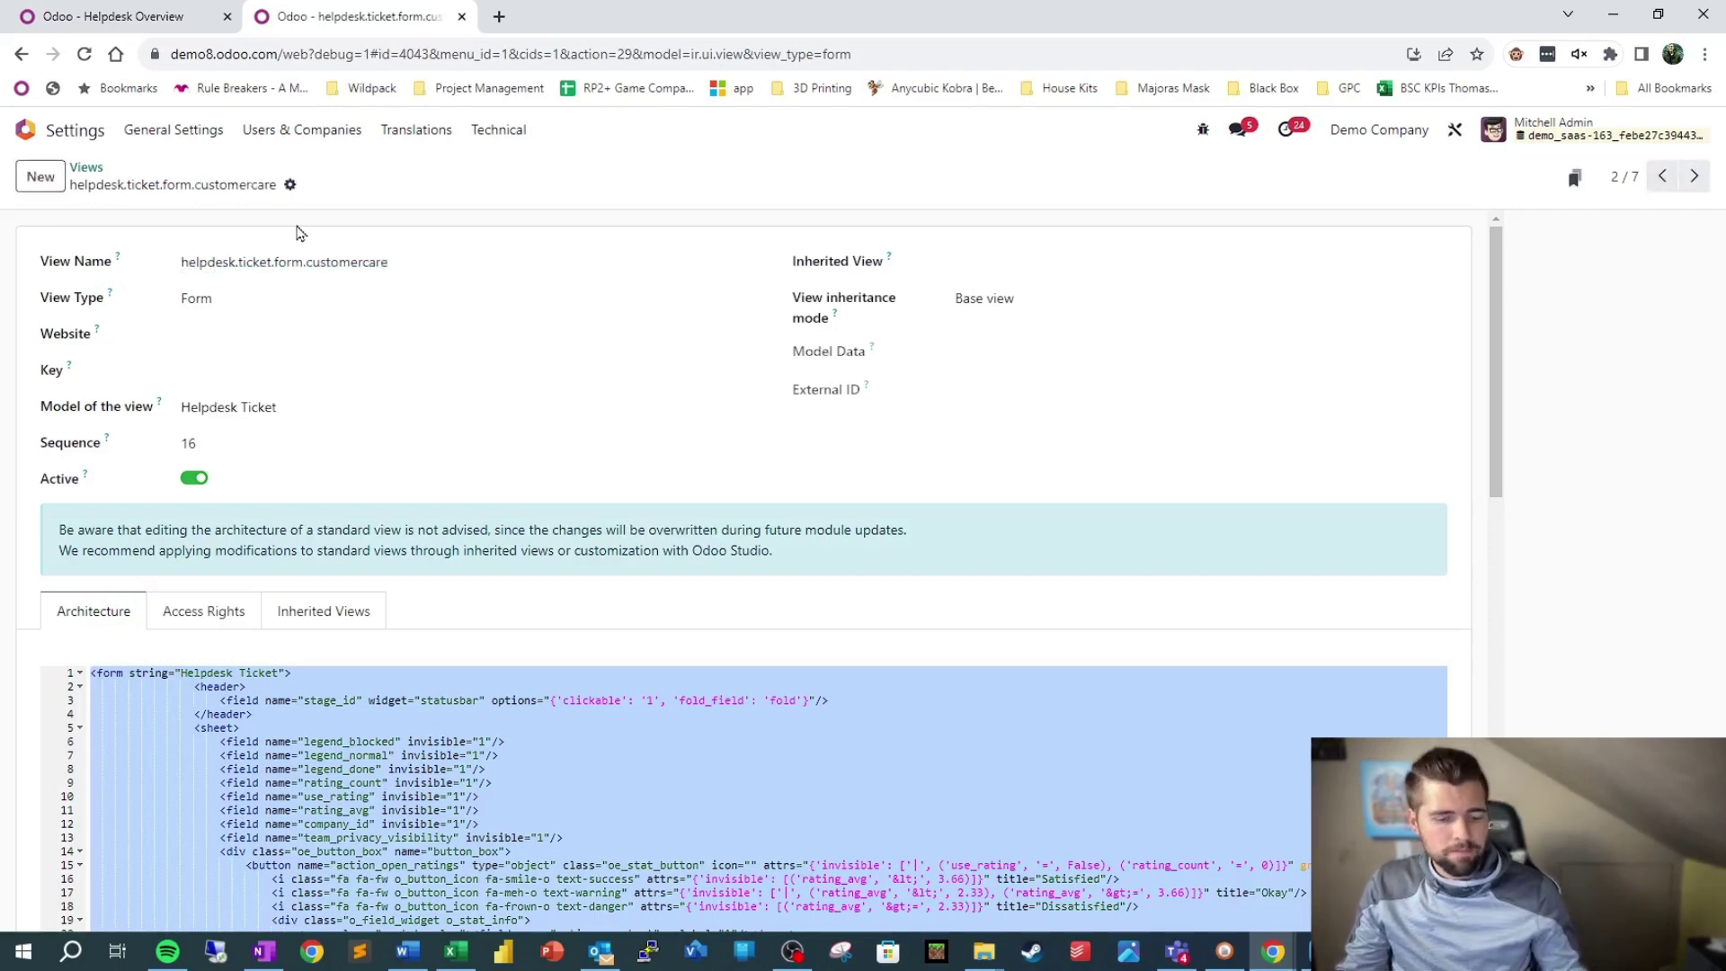
Step: Open Studio on the Helpdesk overview and bring up its menu editor
{"action": "left_click", "coordinate": [135, 17]}
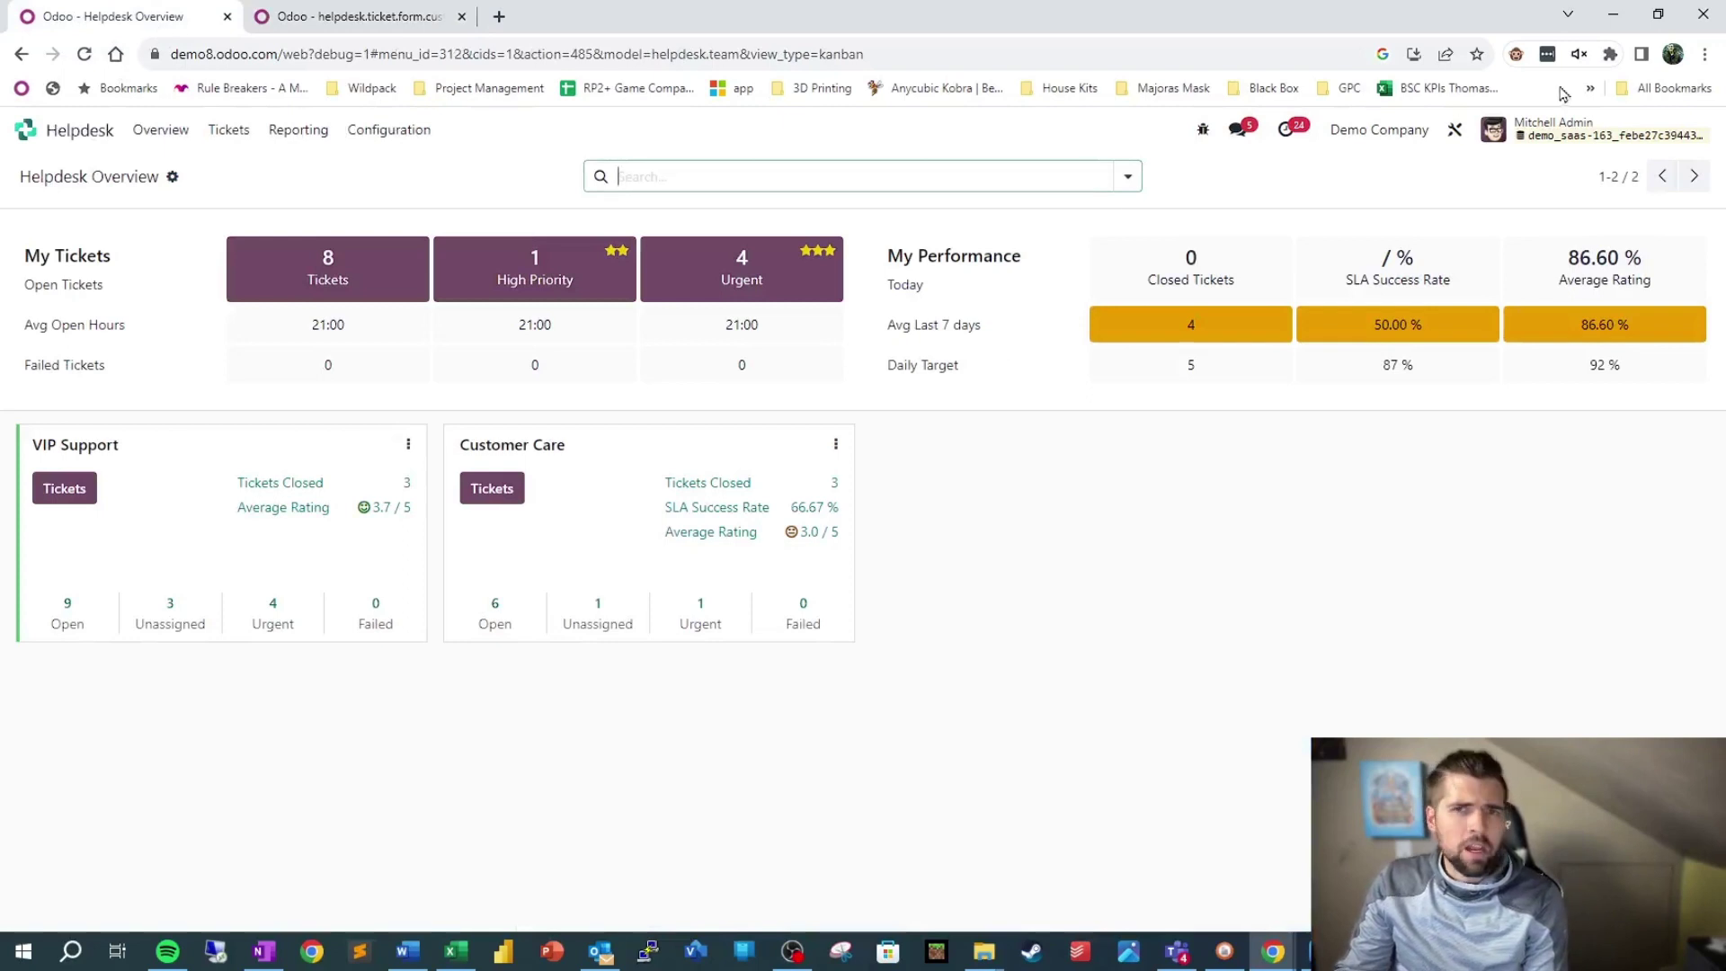
{"action": "left_click", "coordinate": [1455, 131]}
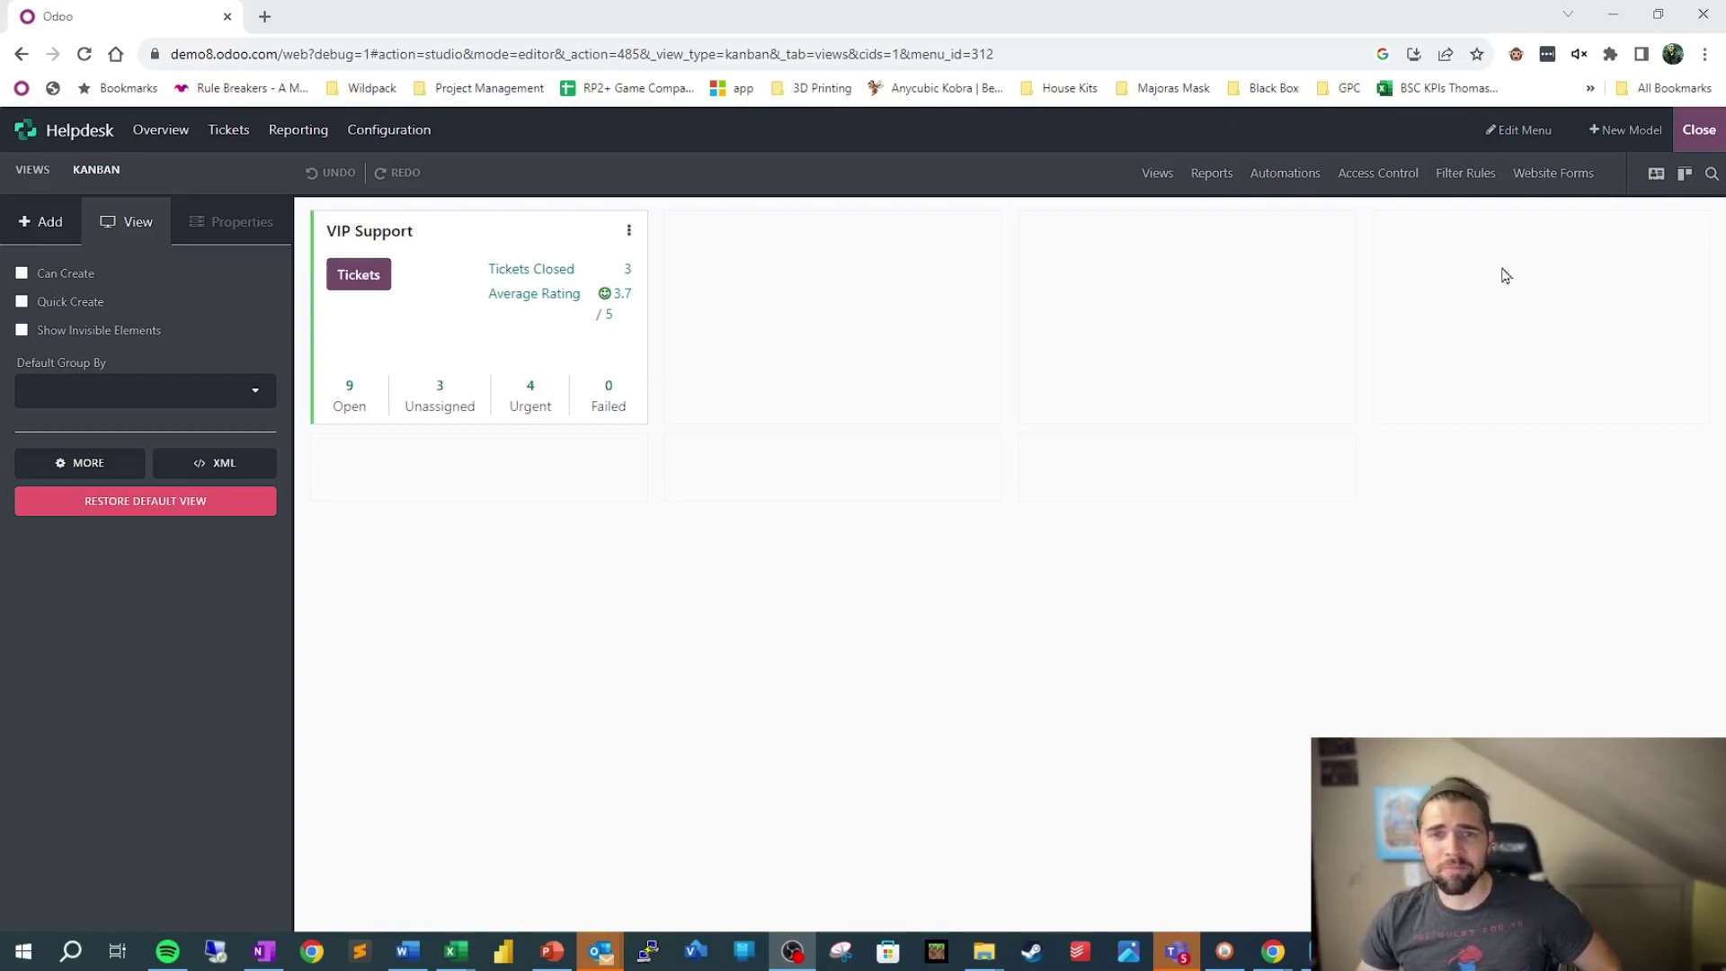
{"action": "left_click", "coordinate": [1539, 144]}
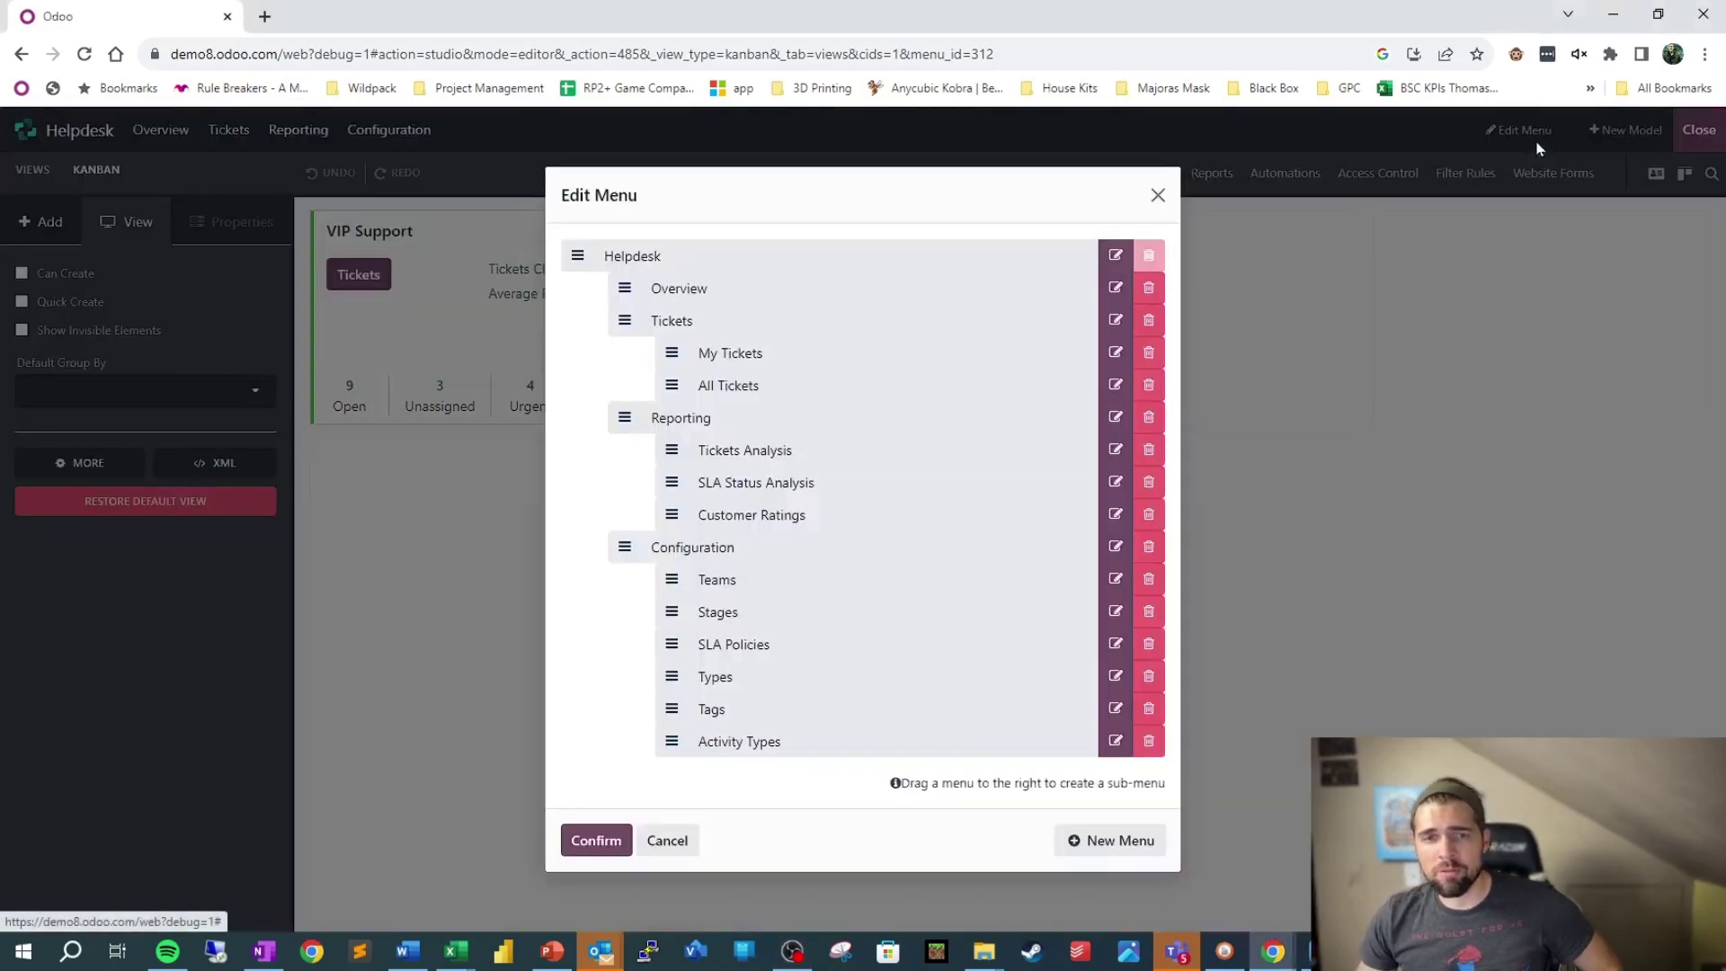
Step: Create menu 'Customer Care Tickets' on existing model helpdesk.ticket, placed below All Tickets
{"action": "left_click", "coordinate": [1153, 844]}
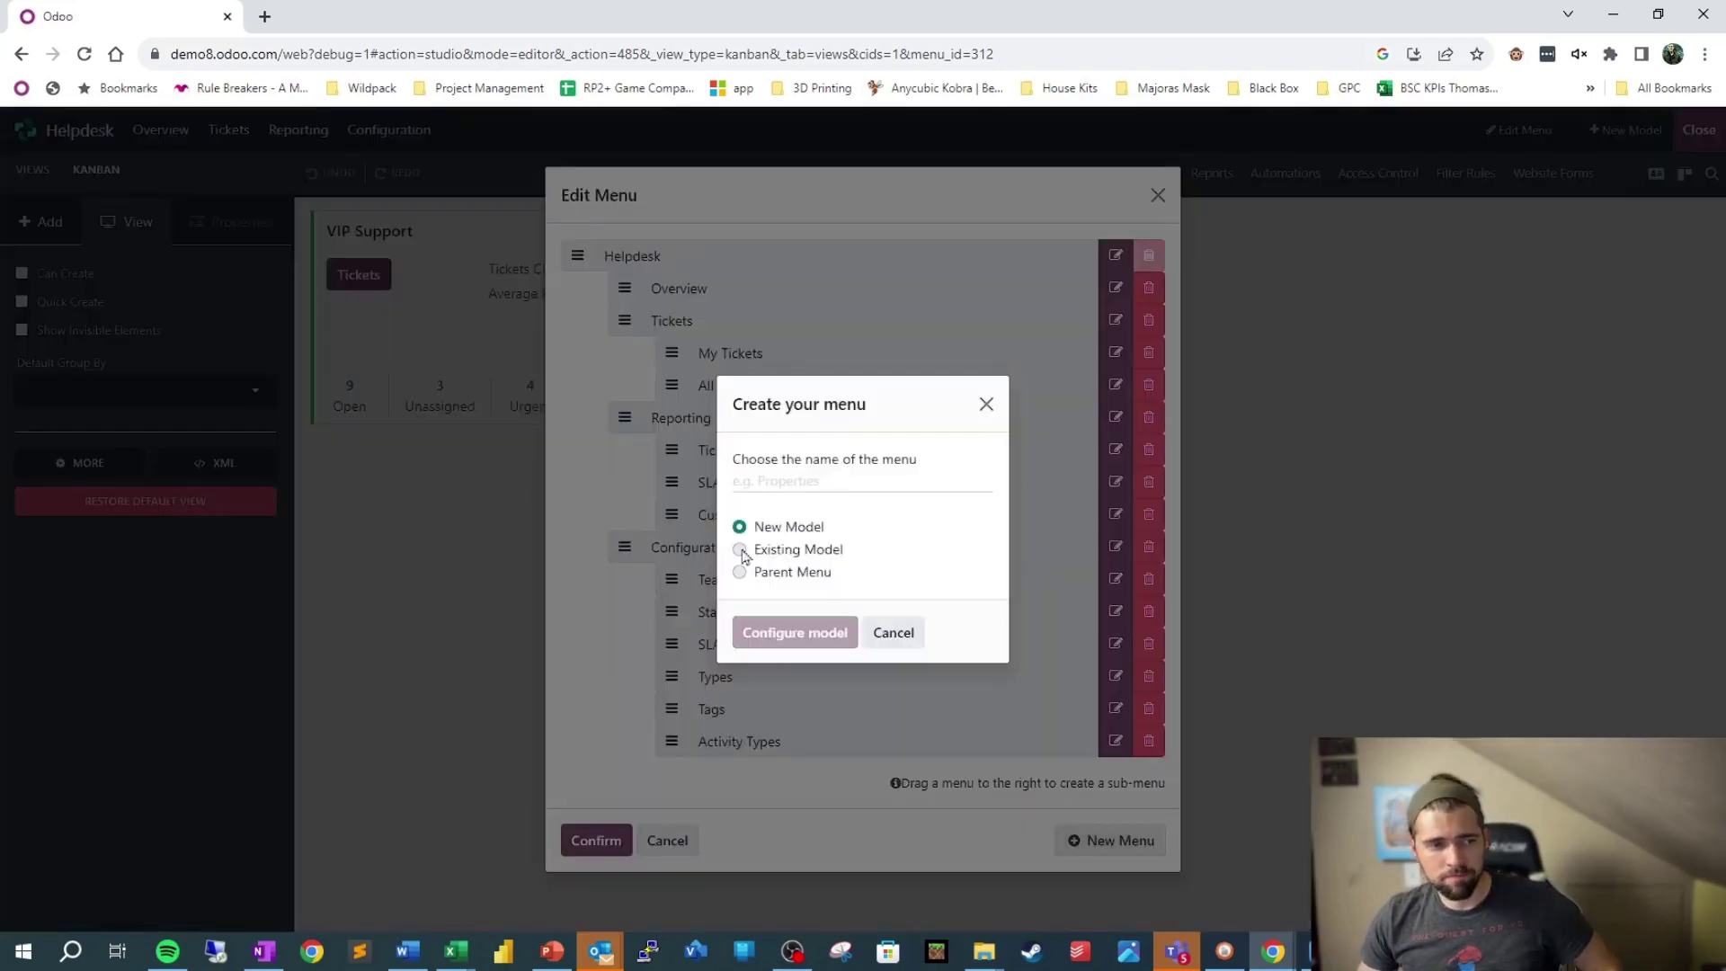
{"action": "type", "text": "Customer Care Tickets"}
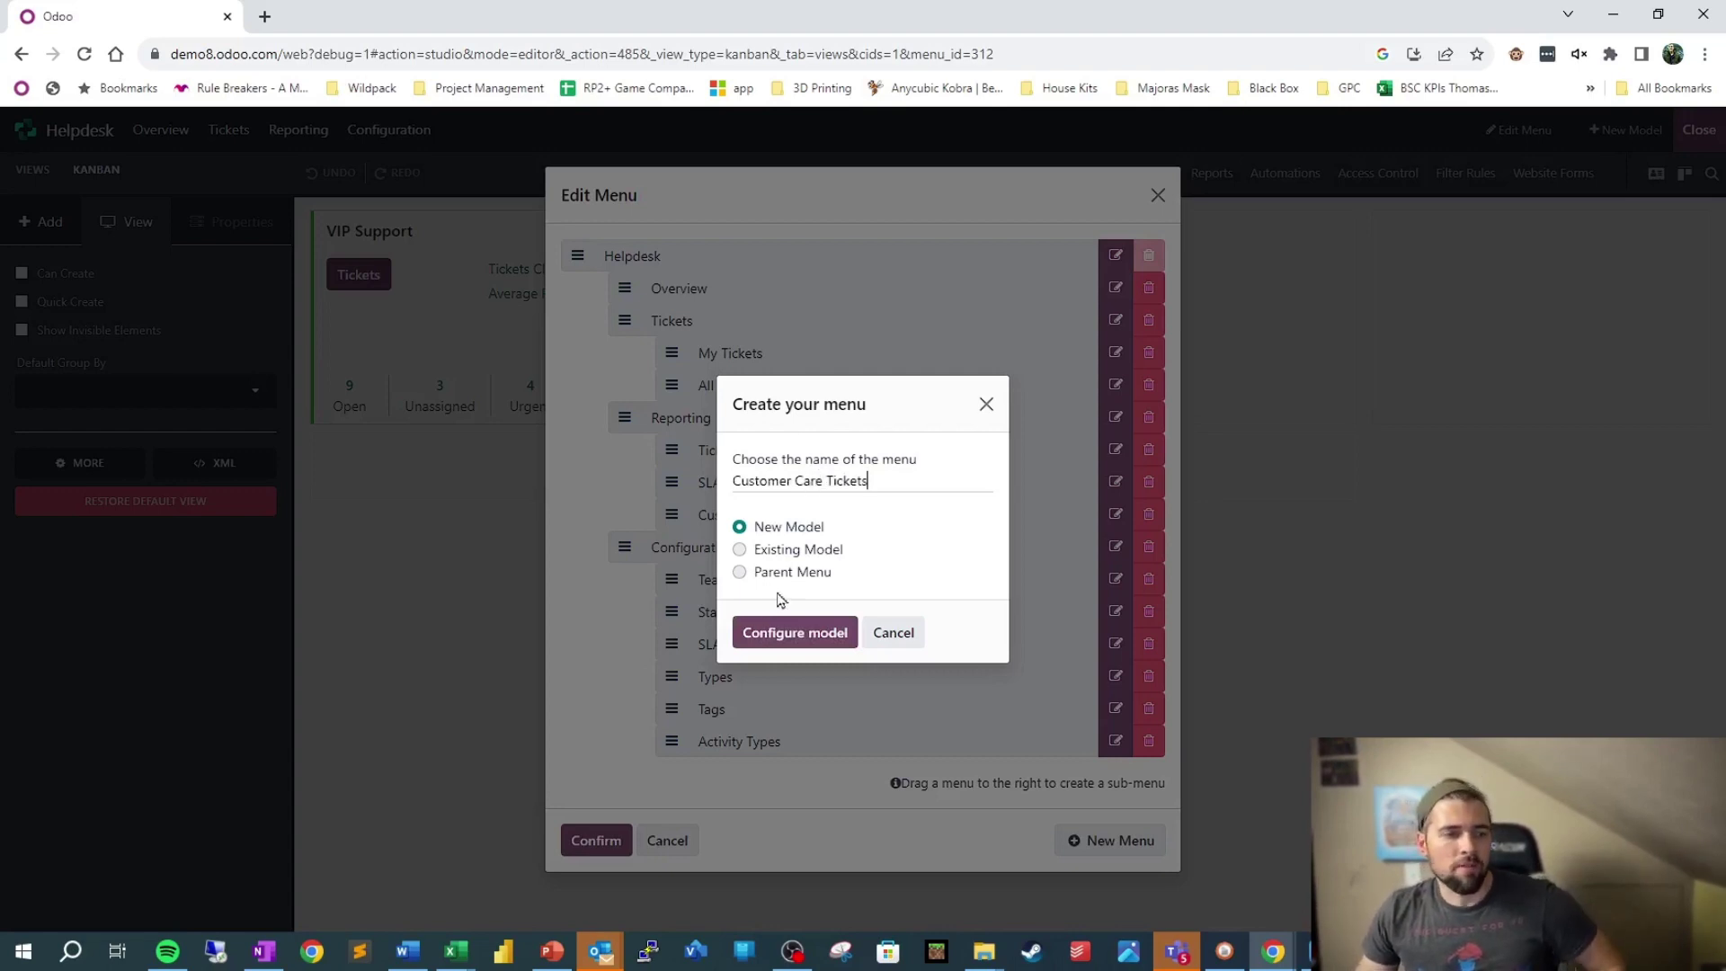
{"action": "left_click", "coordinate": [785, 550]}
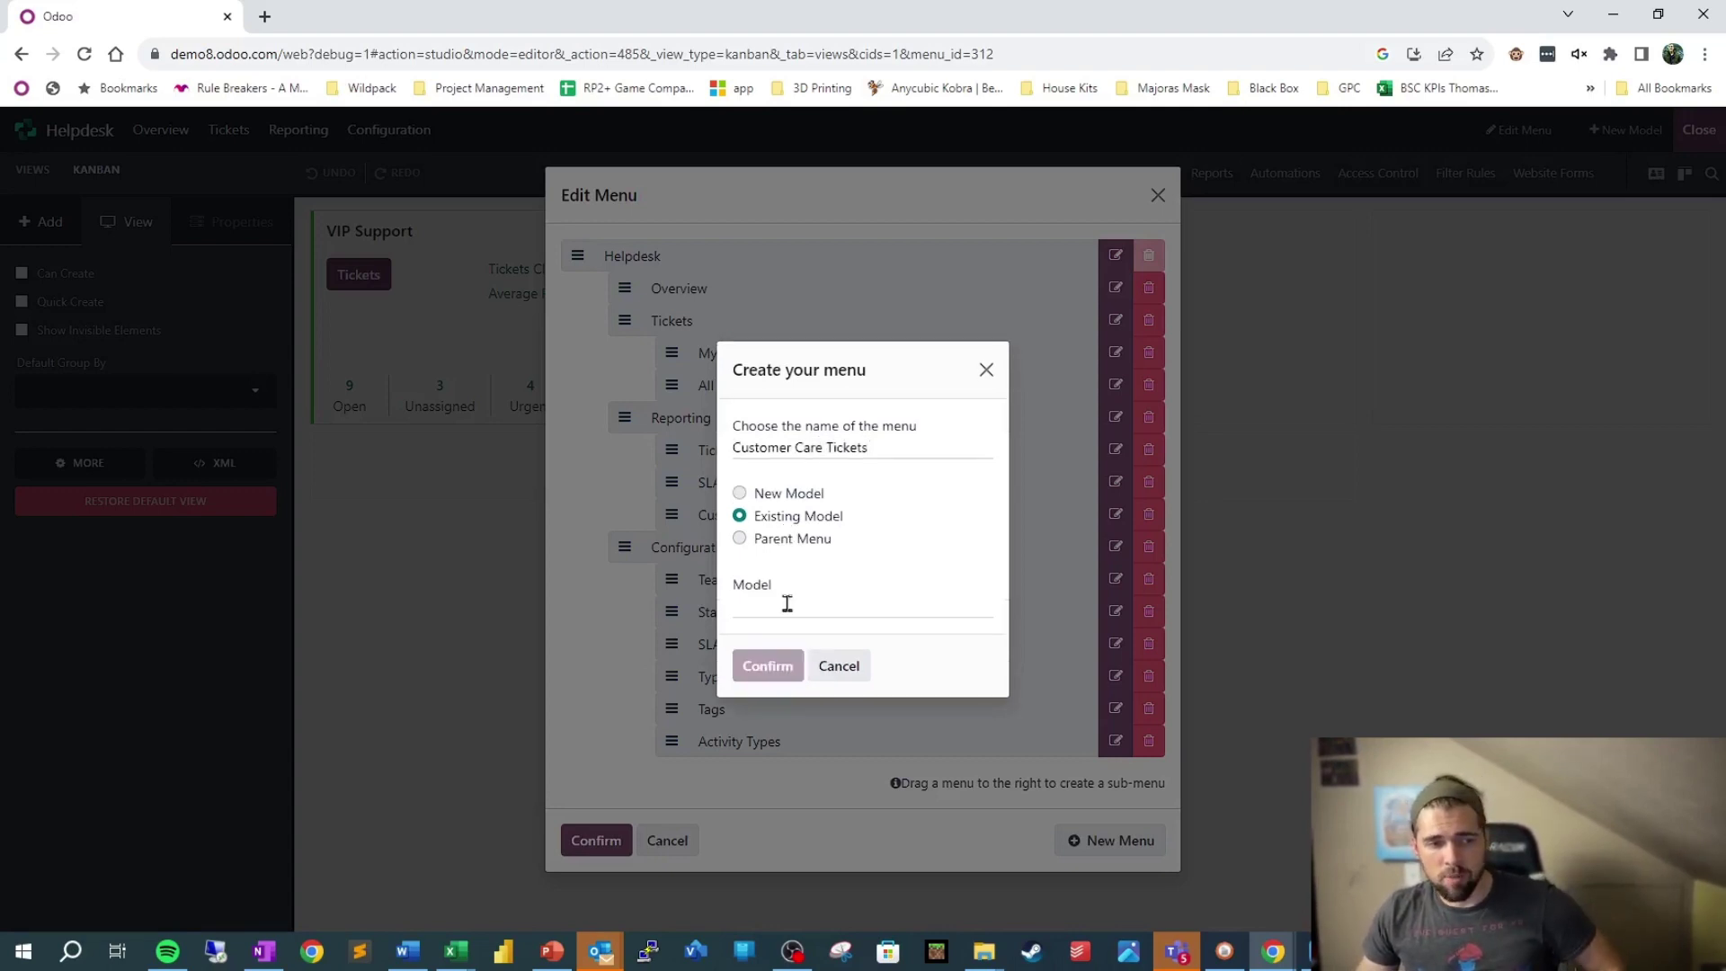
{"action": "left_click", "coordinate": [787, 602]}
{"action": "type", "text": "he"}
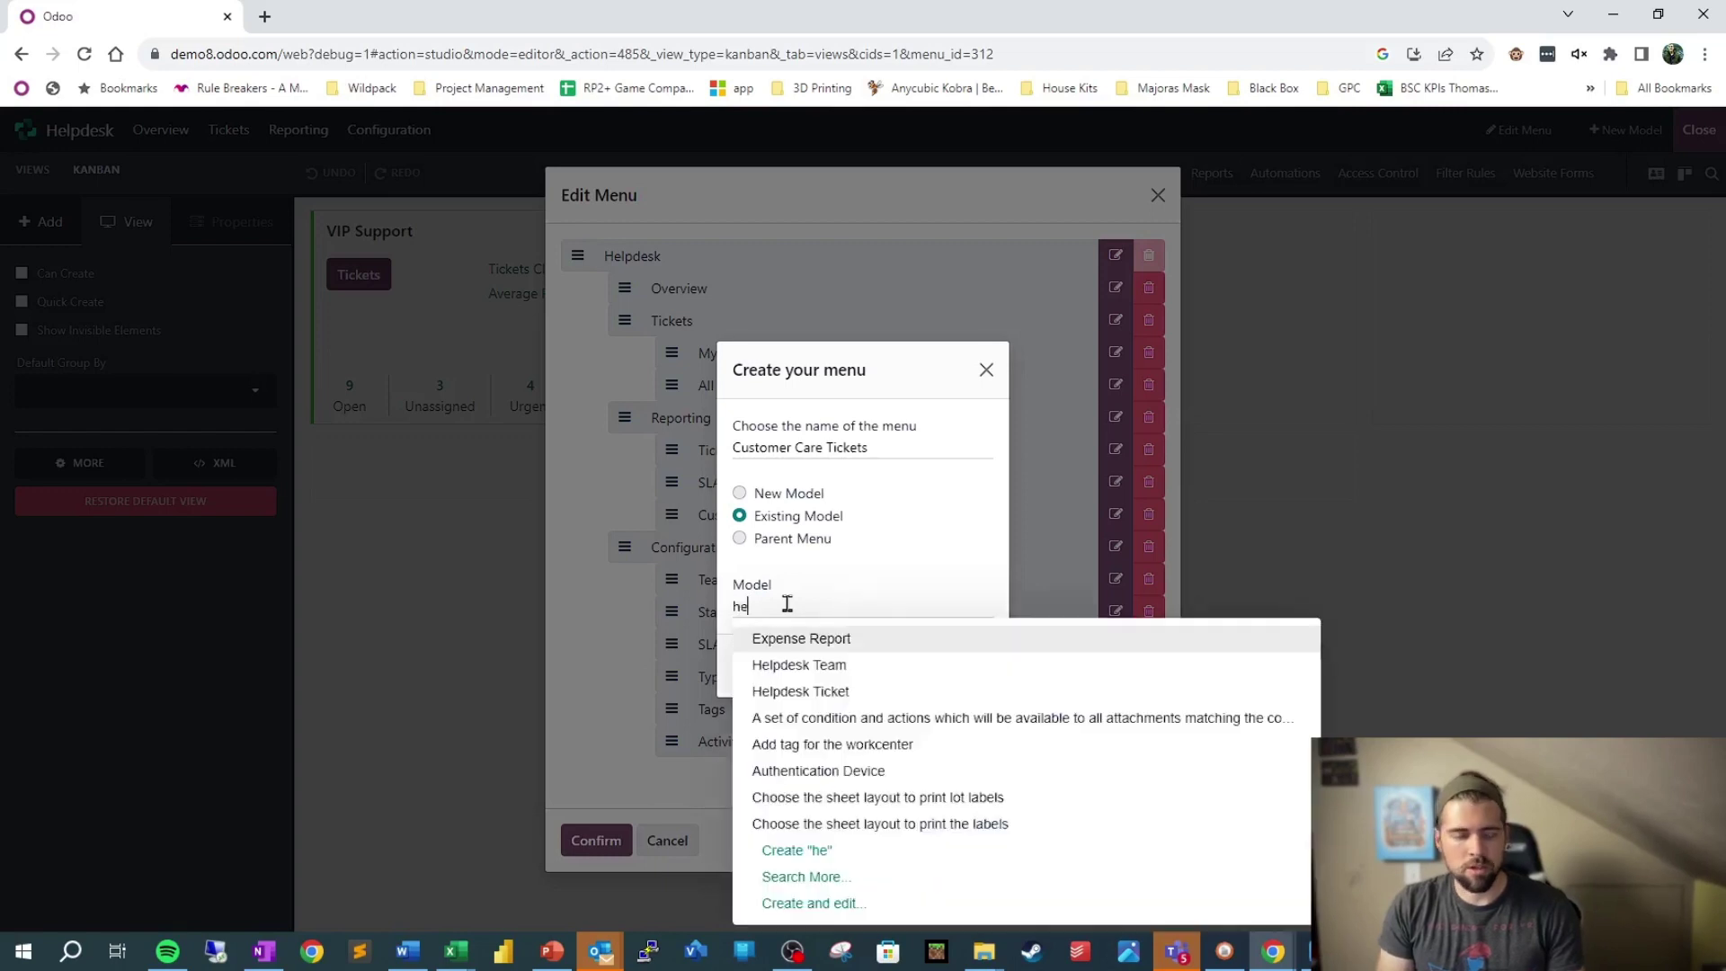
{"action": "type", "text": "lpdesk"}
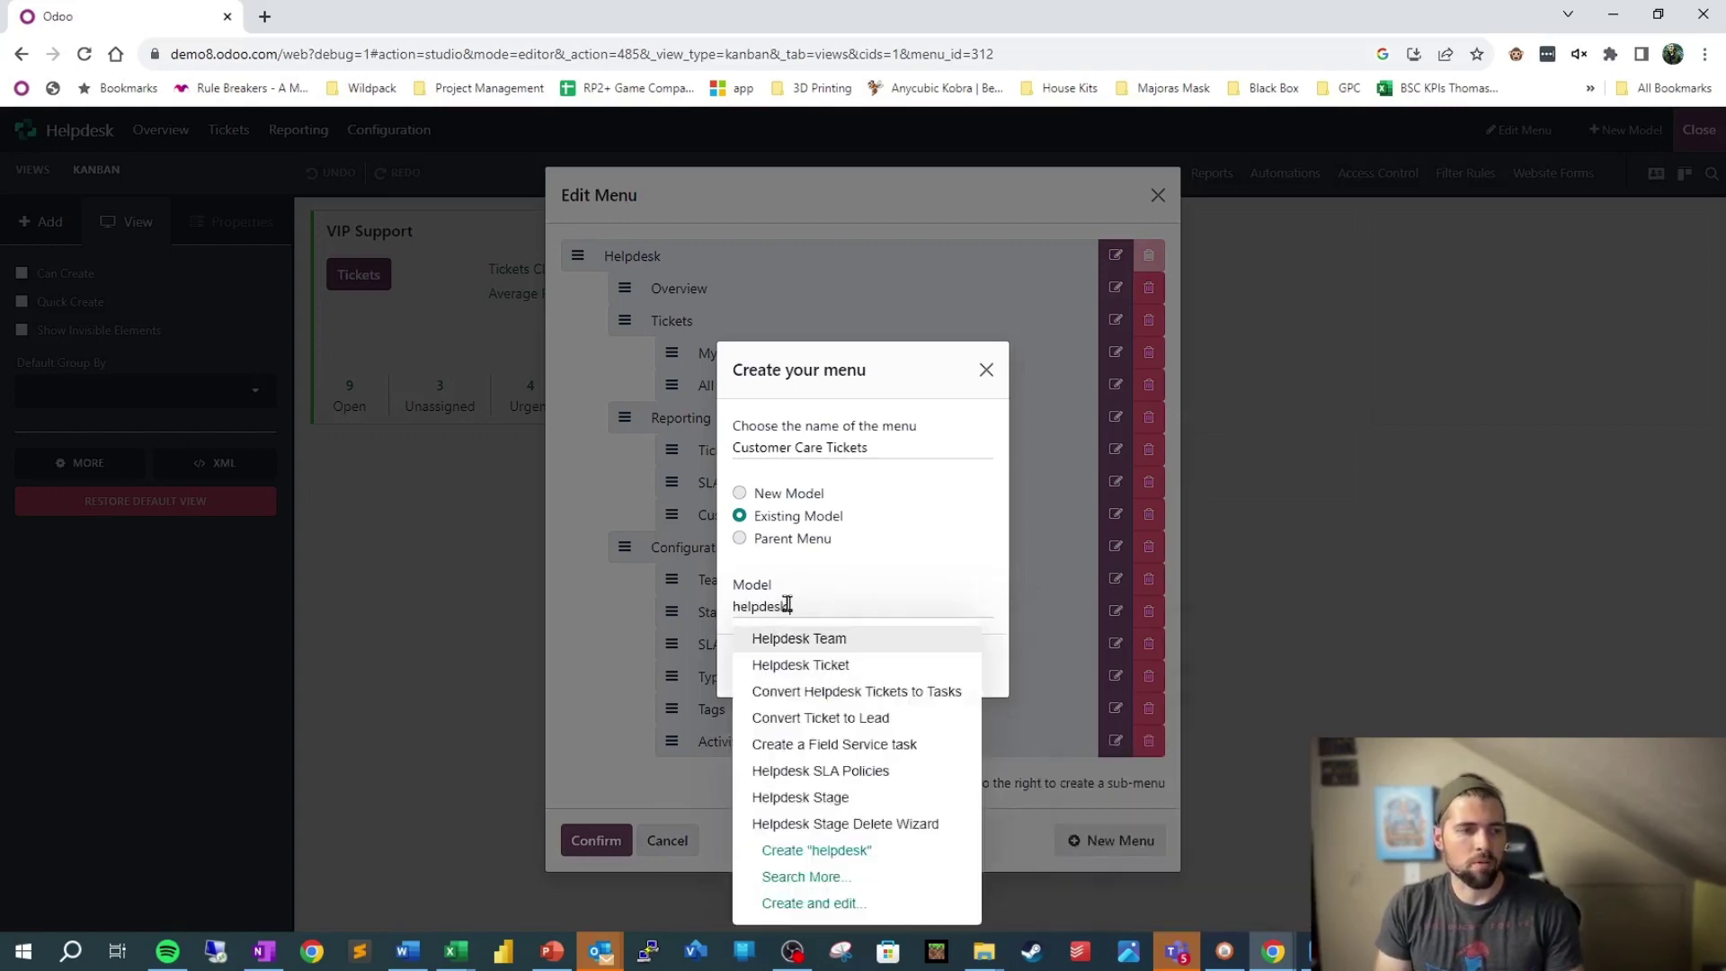
{"action": "type", "text": ".ticket"}
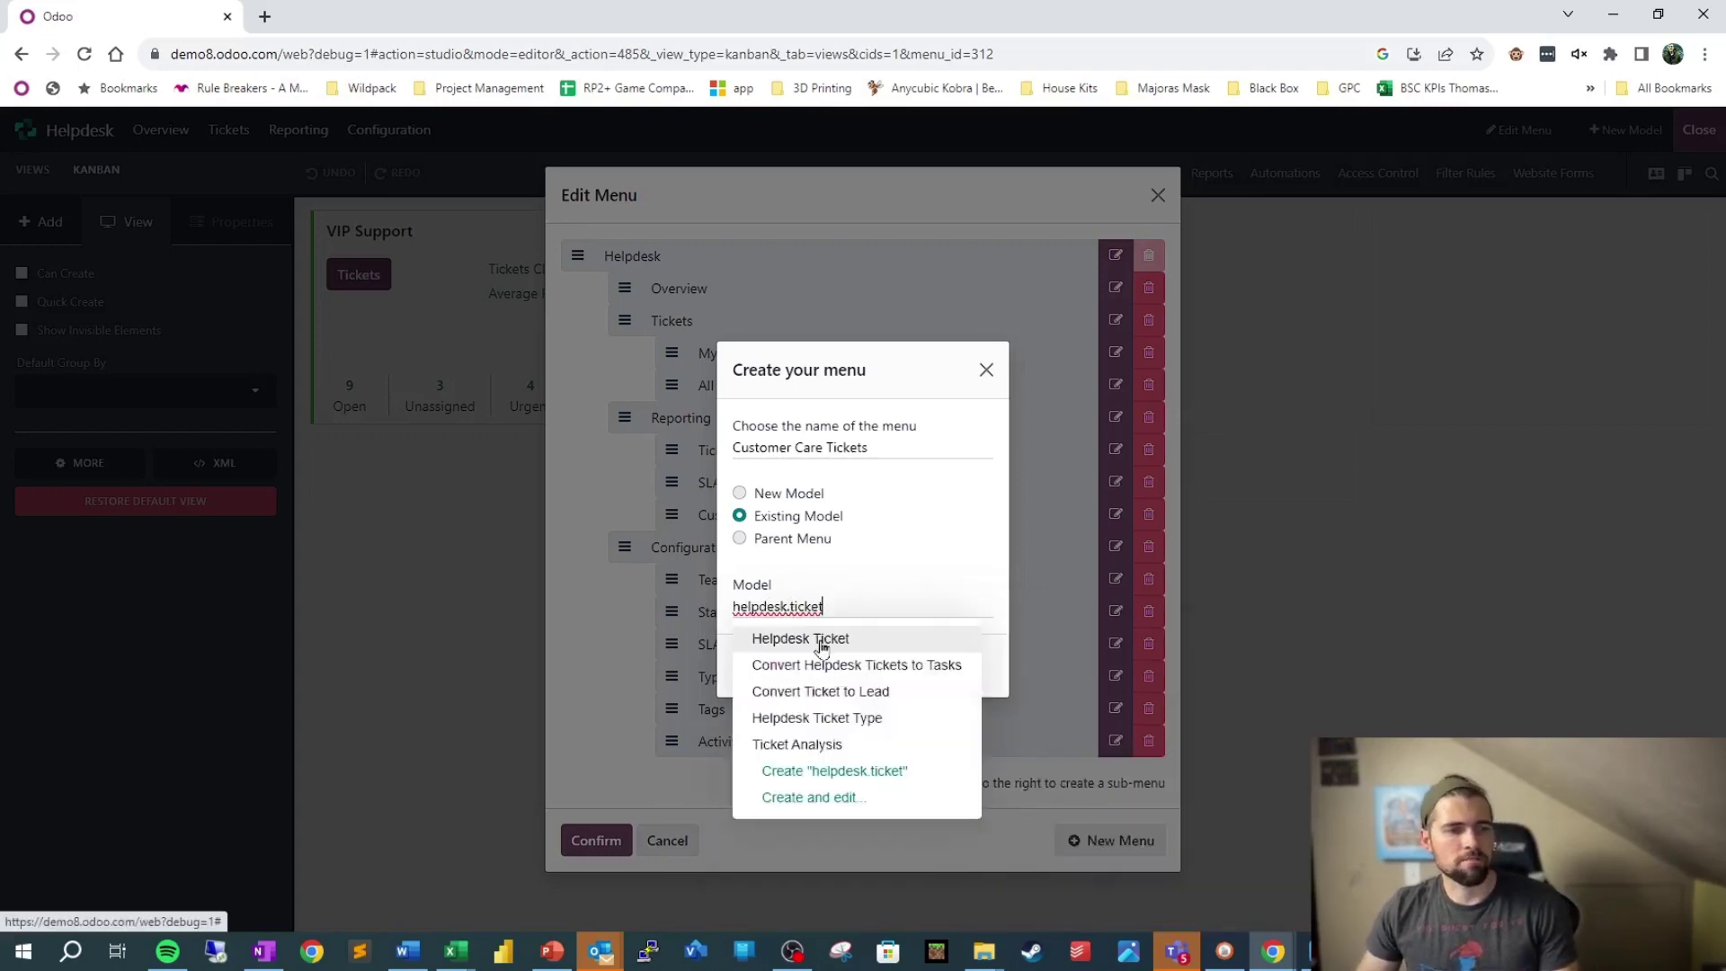
{"action": "left_click", "coordinate": [795, 639]}
{"action": "left_click", "coordinate": [789, 666]}
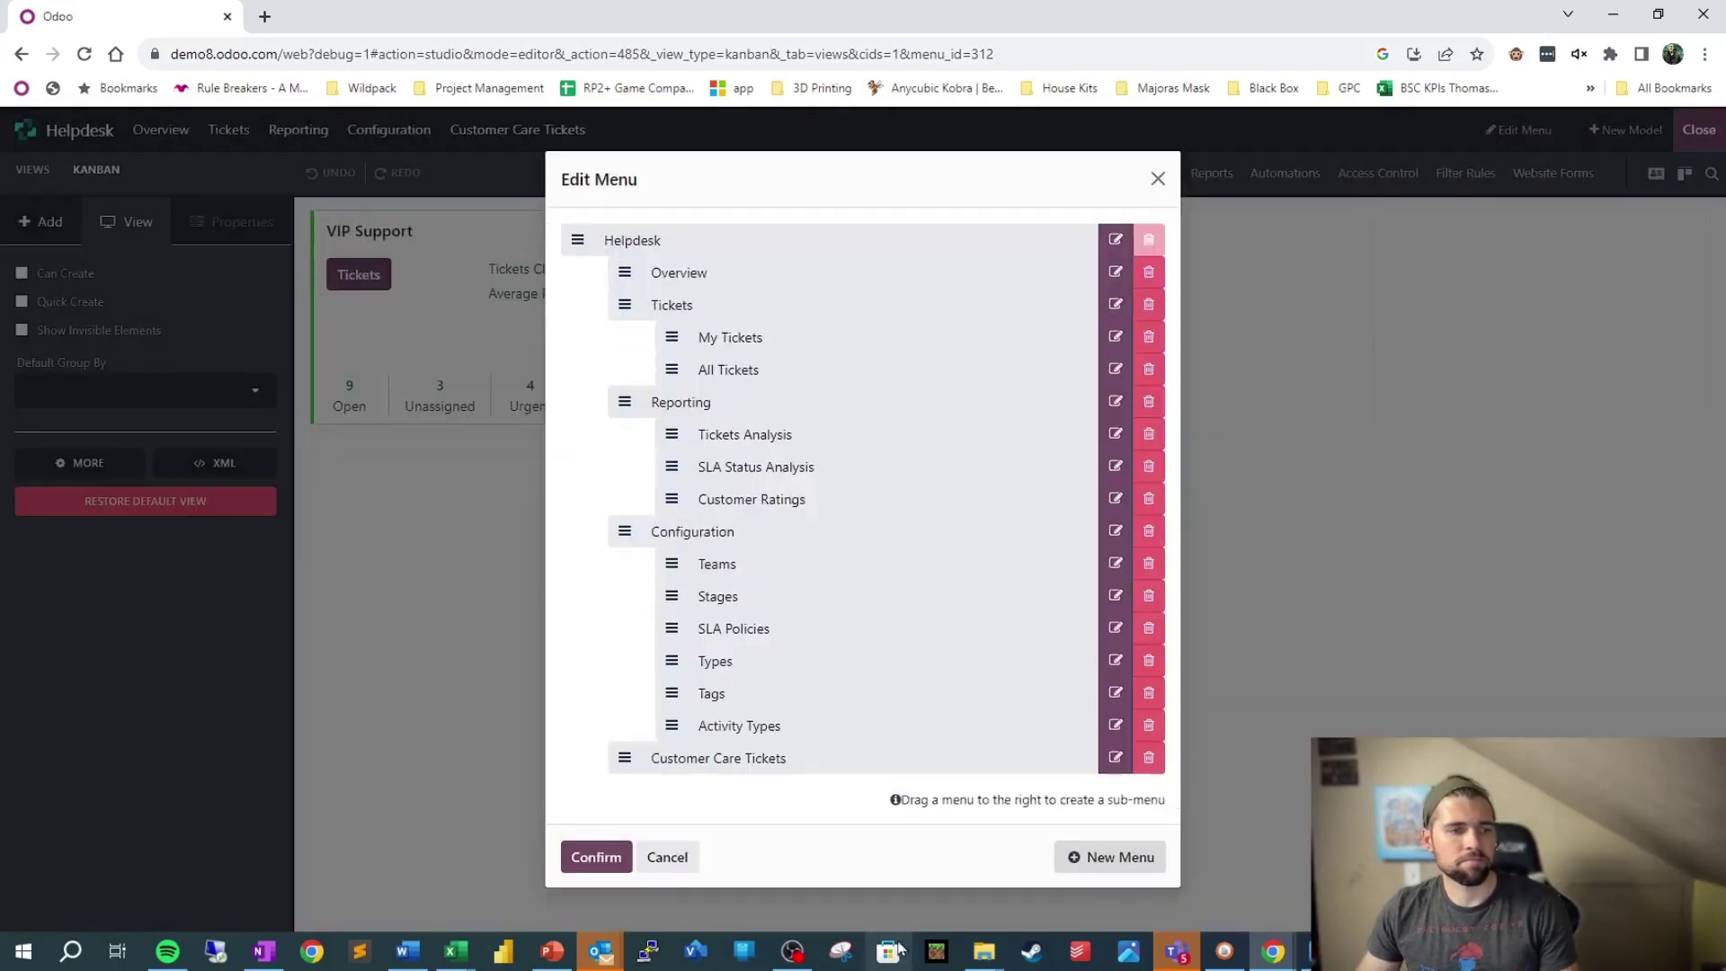
{"action": "left_click_drag", "start_coordinate": [626, 756], "coordinate": [666, 386]}
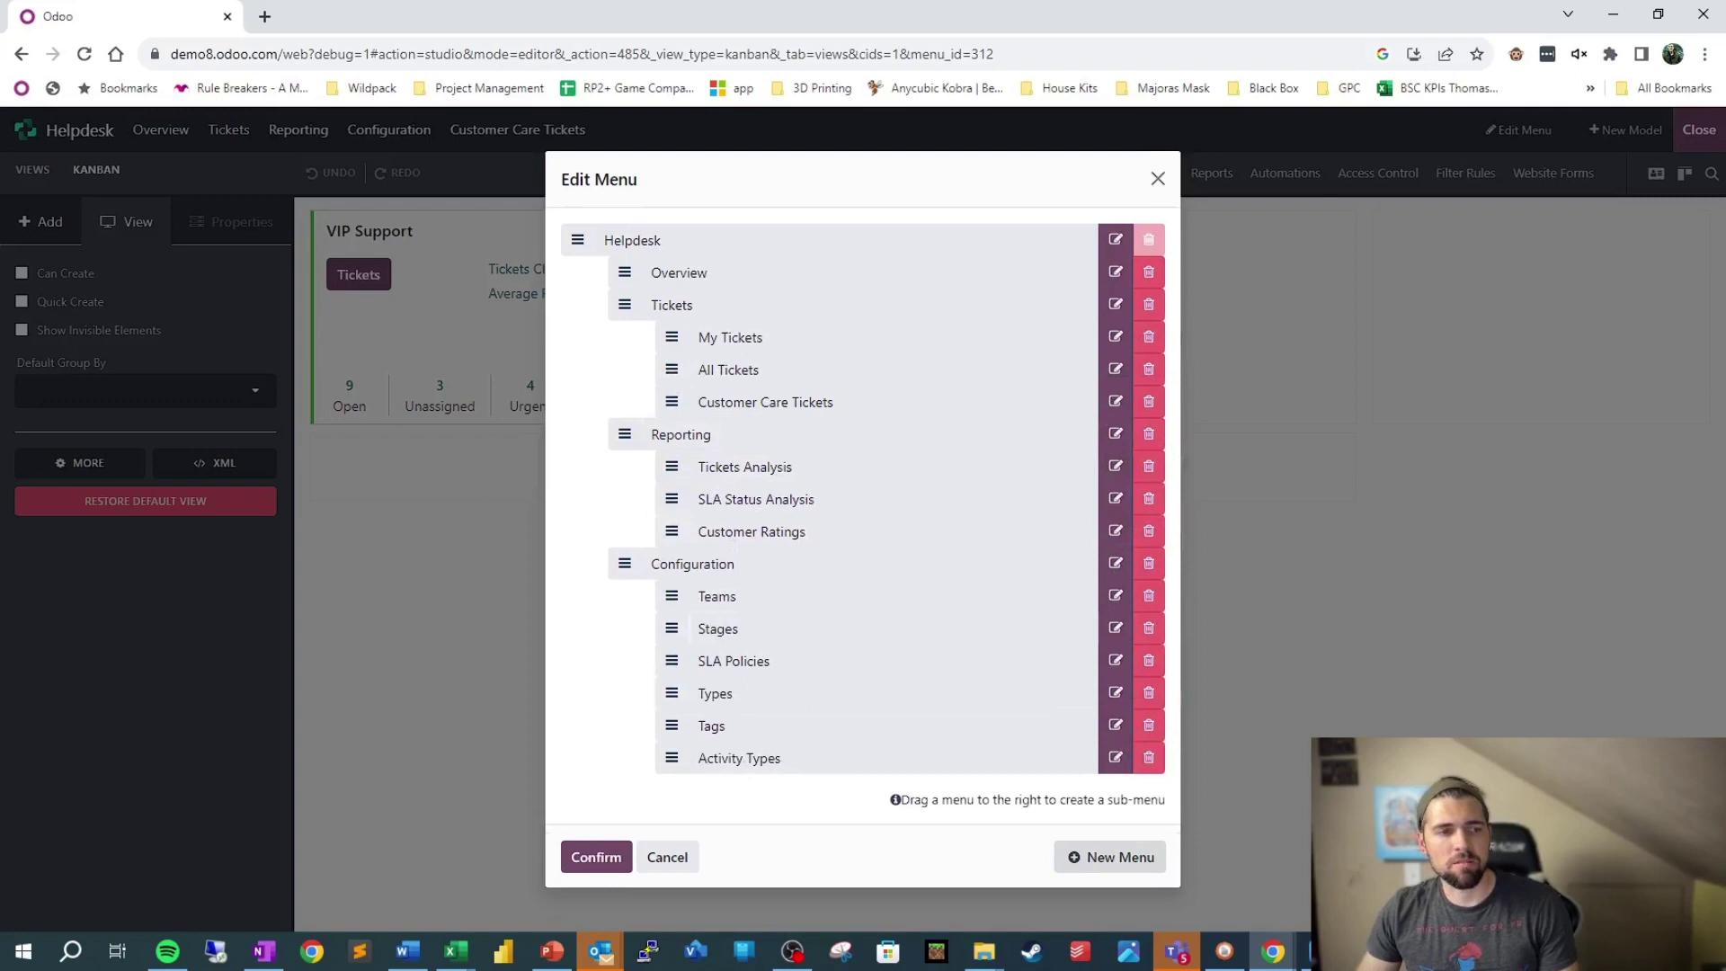
Step: Confirm the menu changes and open Tickets > Customer Care Tickets
{"action": "left_click", "coordinate": [596, 857]}
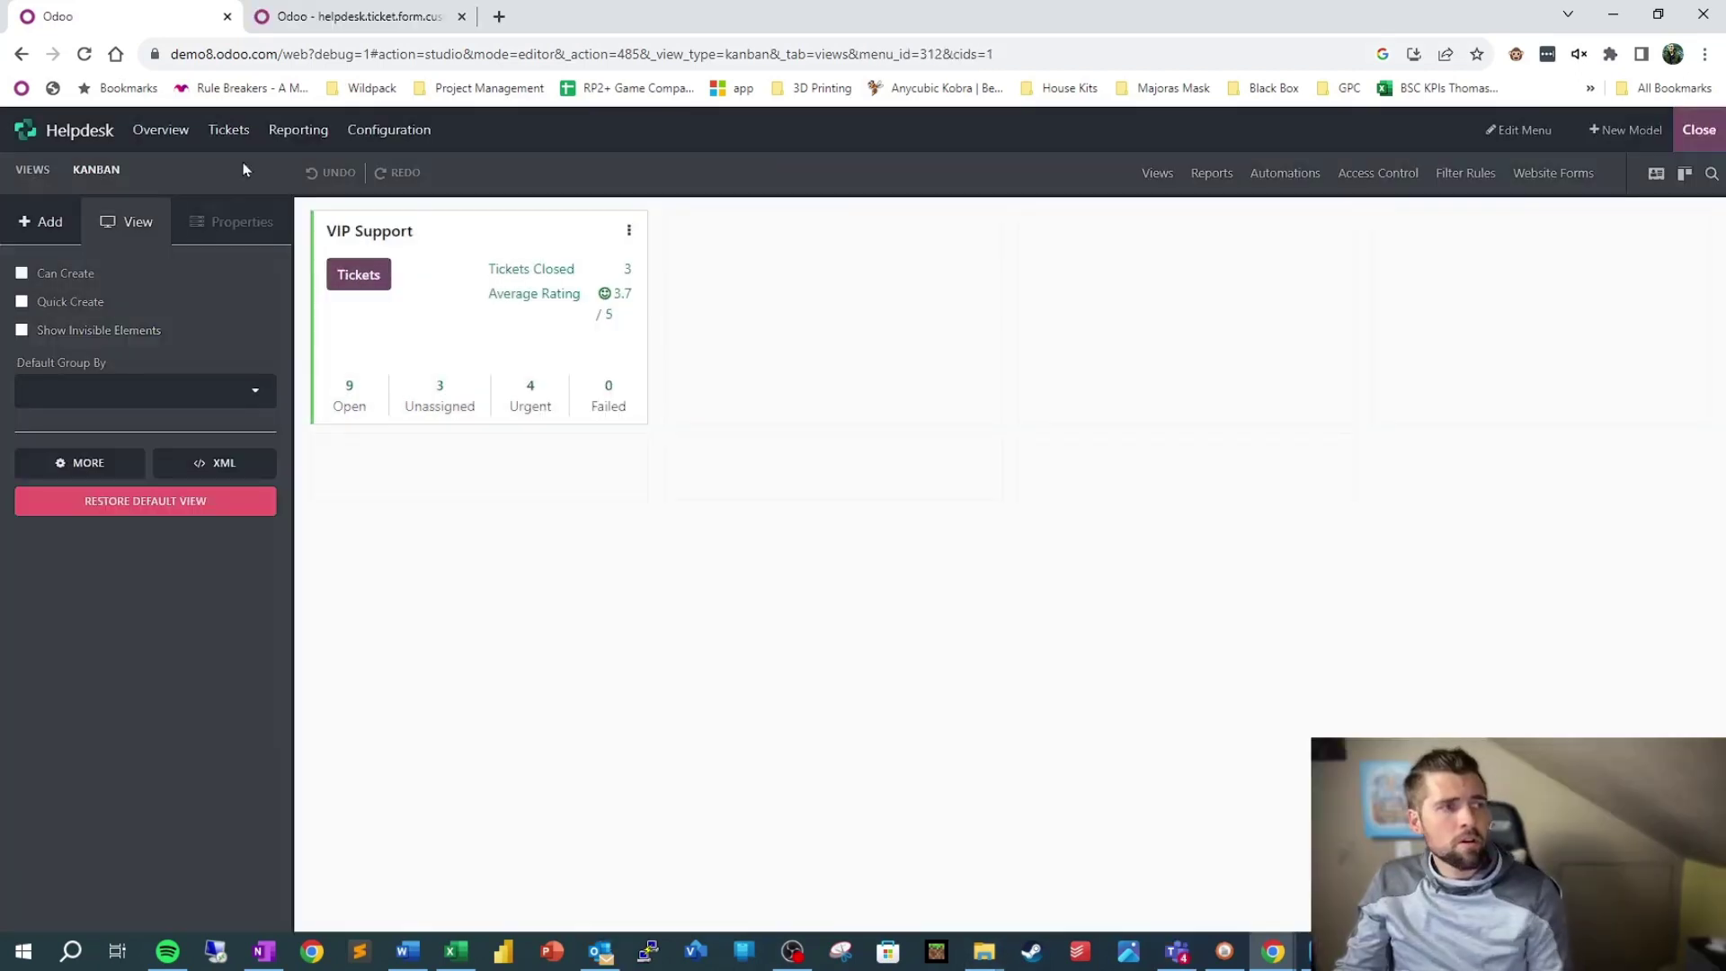
{"action": "left_click", "coordinate": [242, 133]}
{"action": "left_click", "coordinate": [287, 217]}
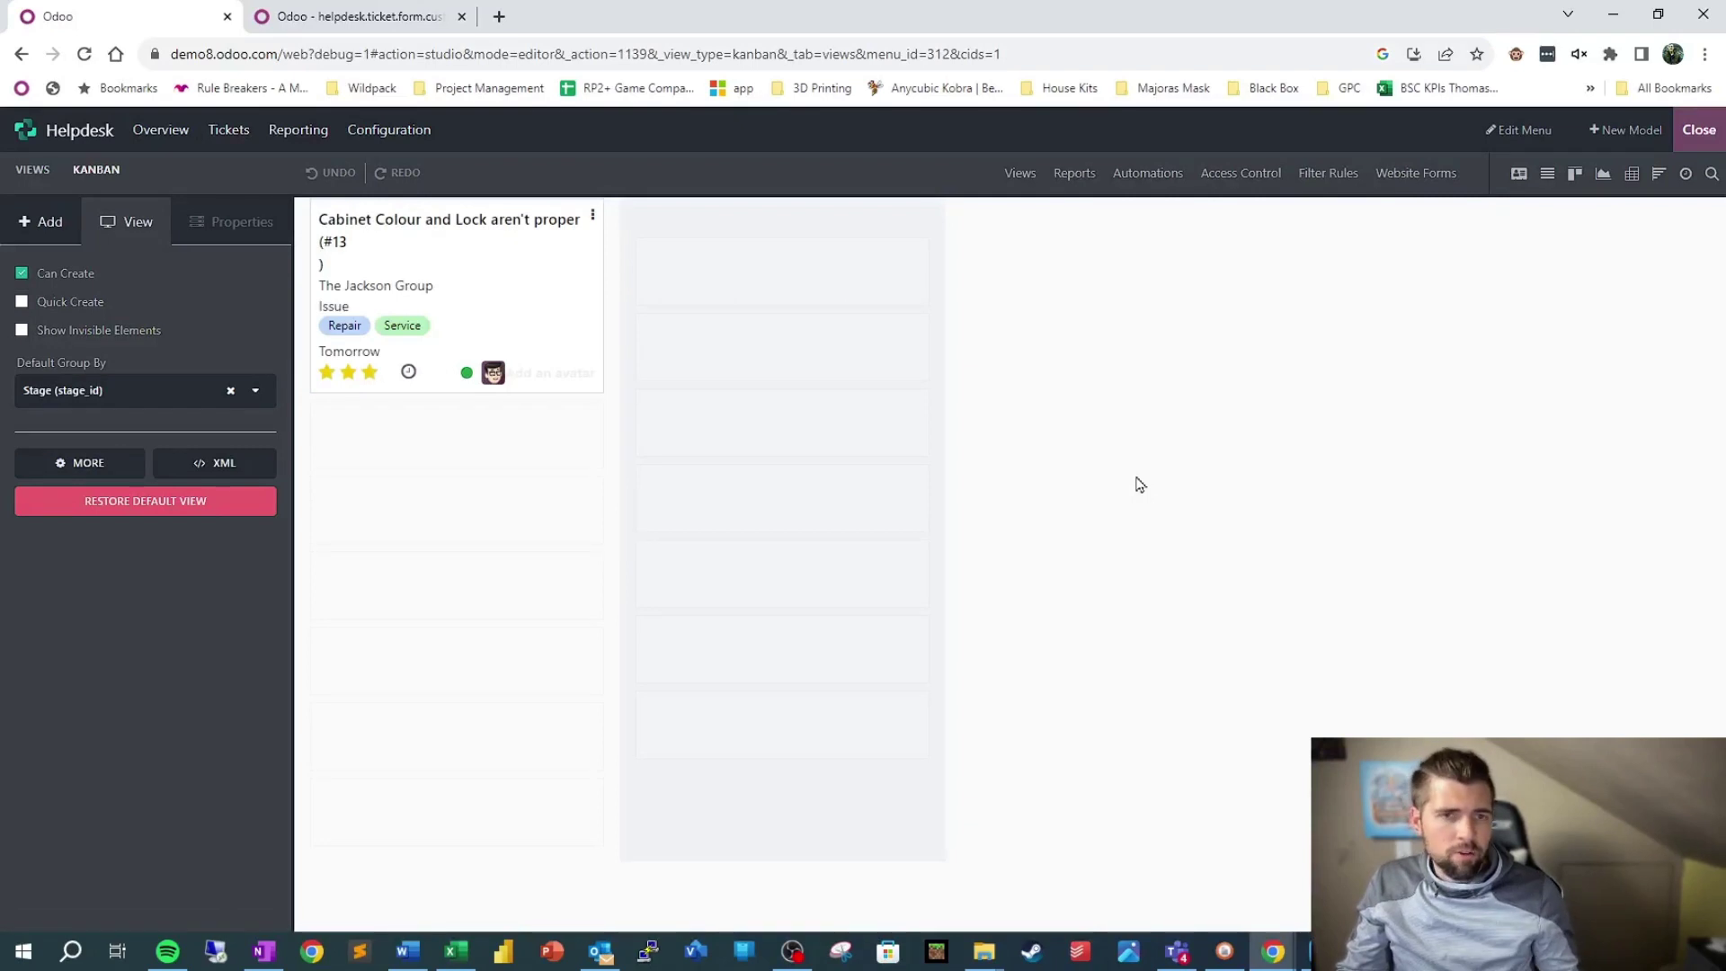
Step: Show the ticket form view's XML code in Studio and widen the code panel
{"action": "left_click", "coordinate": [1518, 172]}
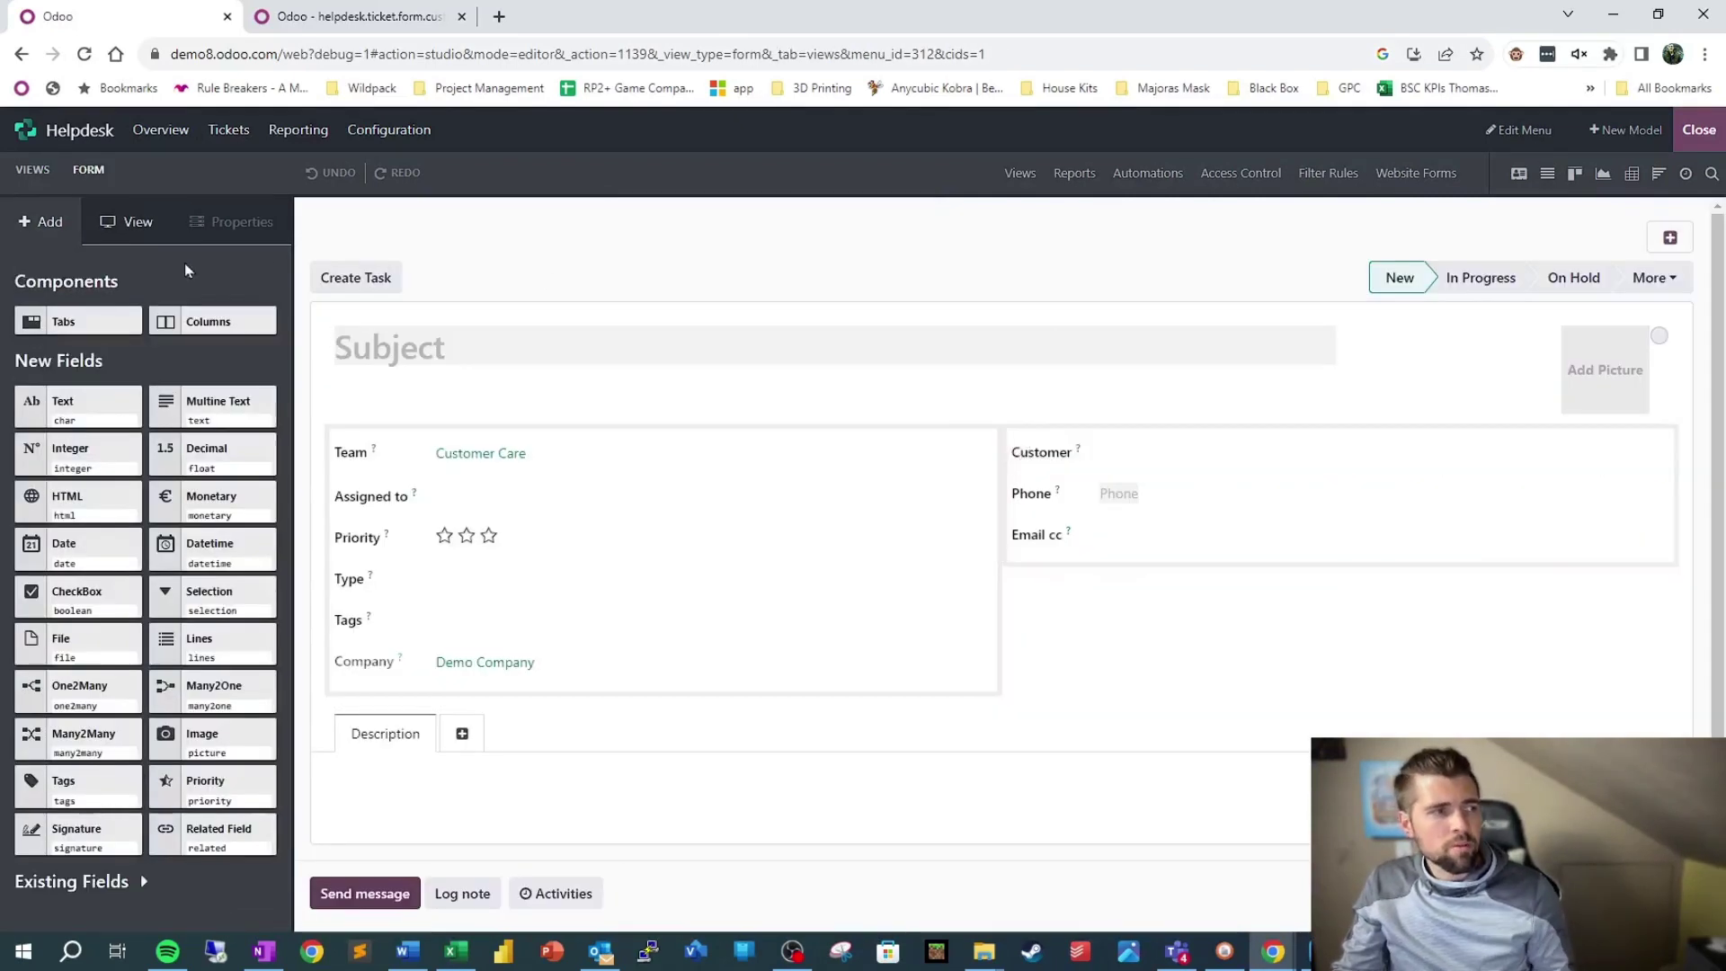
{"action": "left_click", "coordinate": [123, 239]}
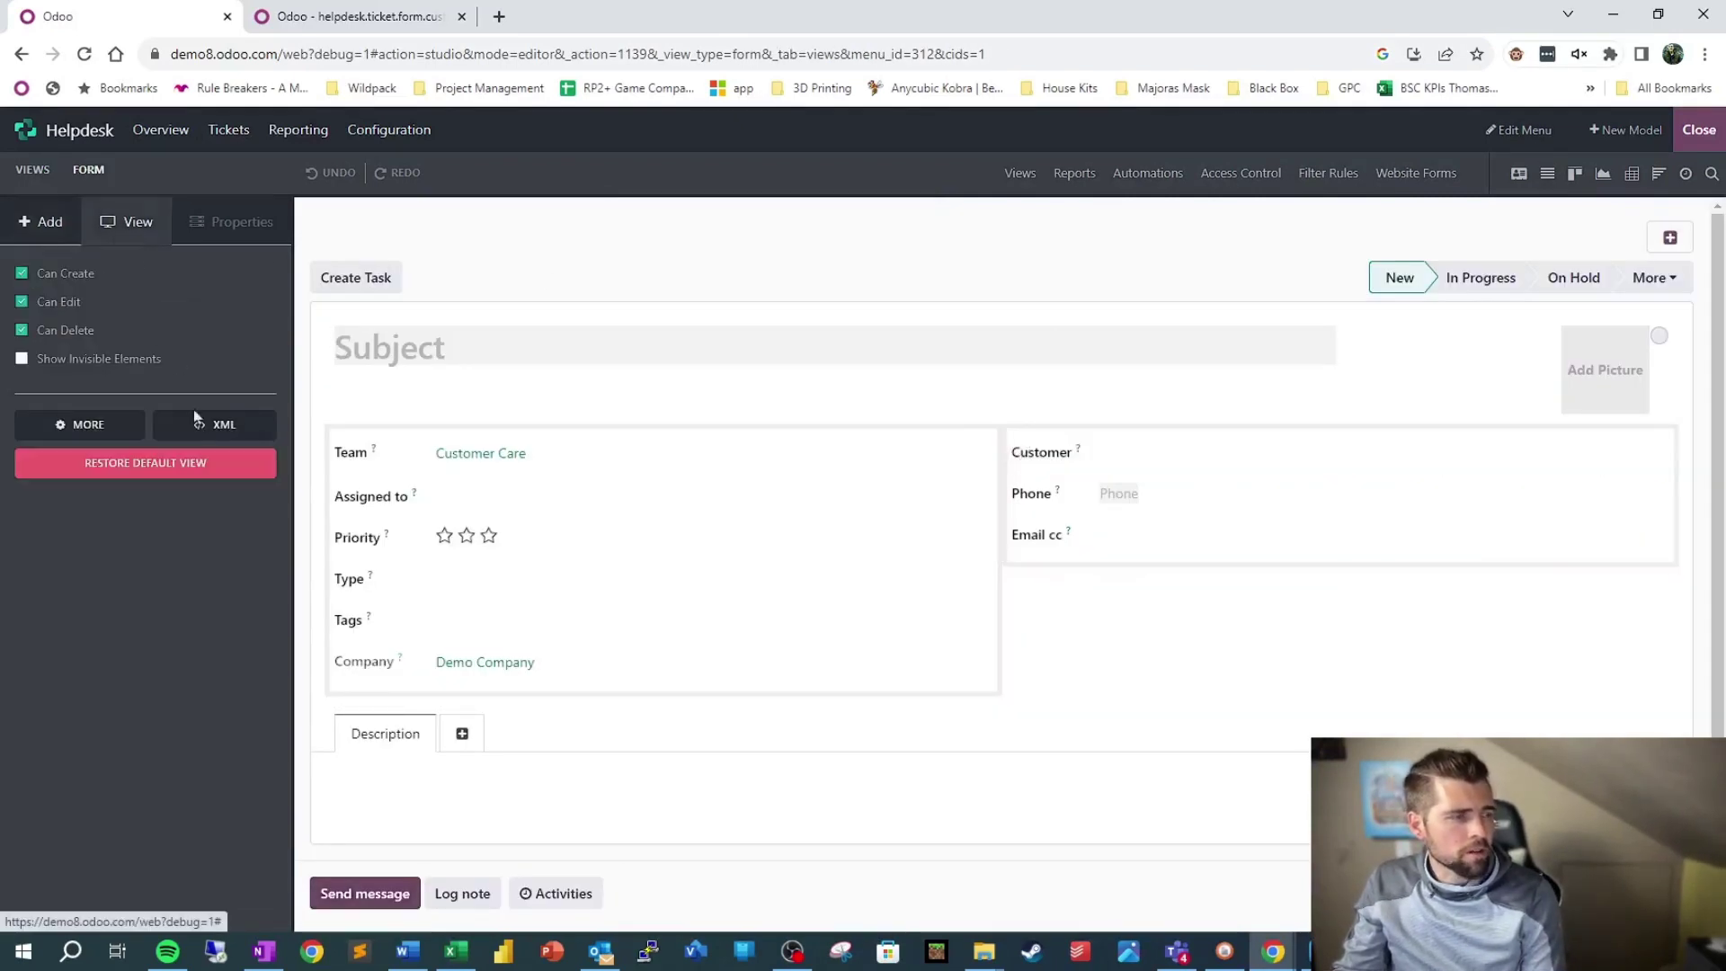
{"action": "left_click", "coordinate": [226, 426]}
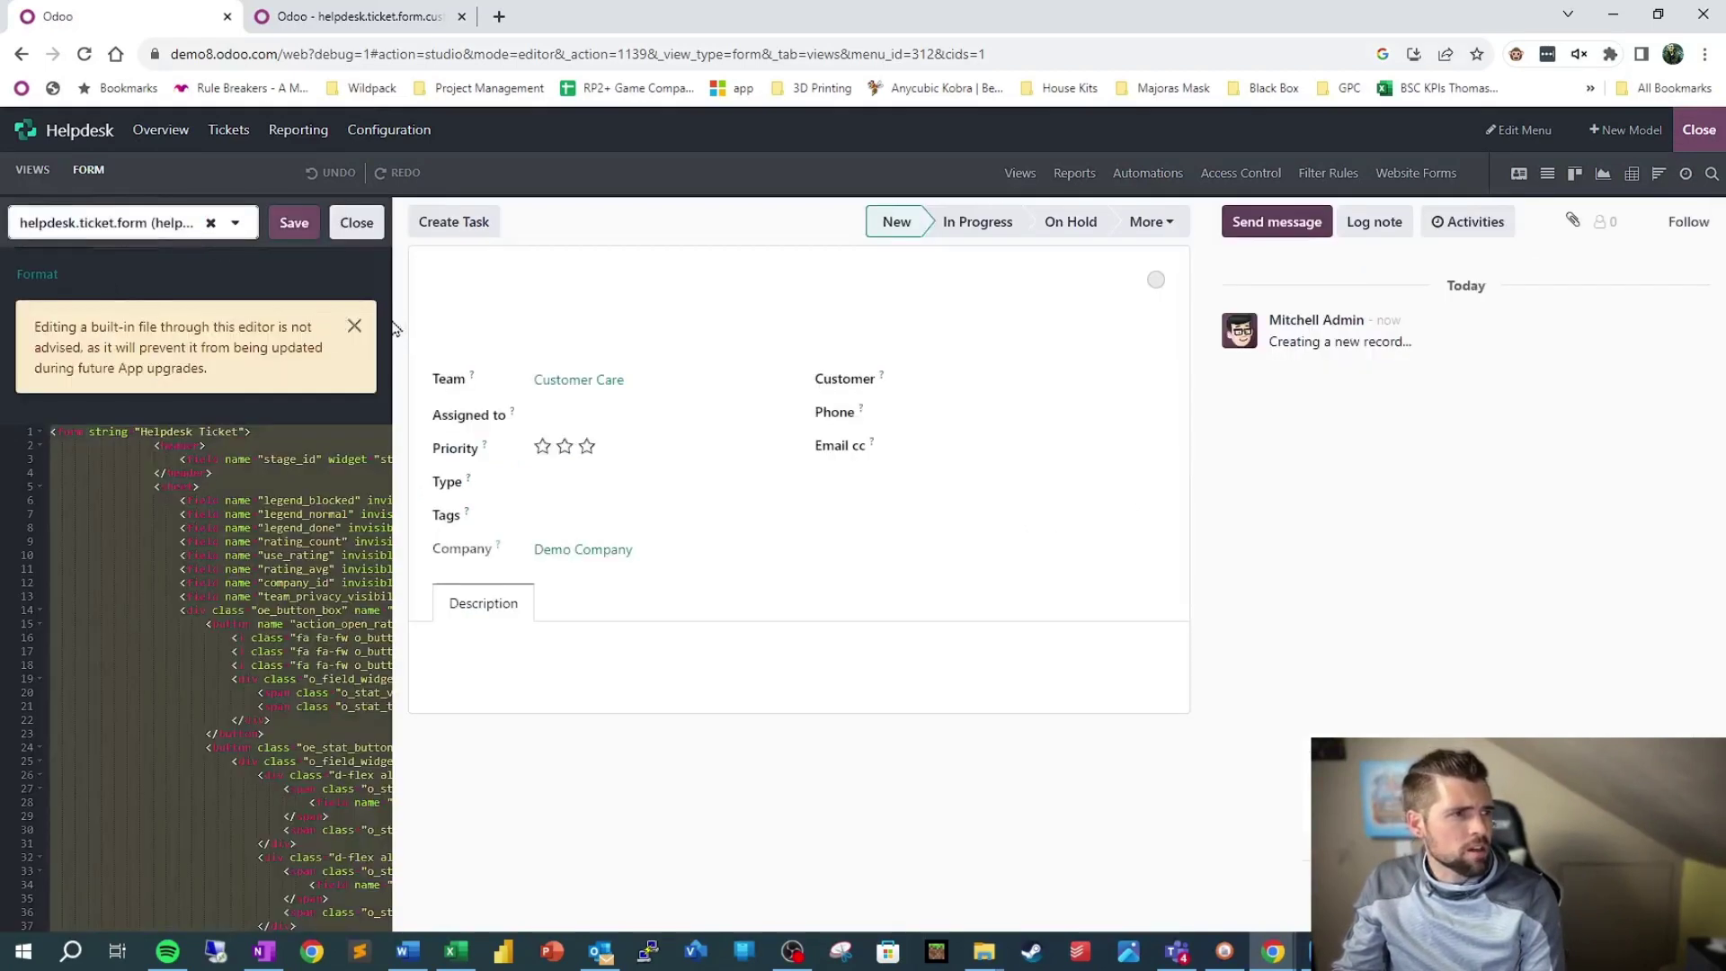
{"action": "left_click_drag", "start_coordinate": [392, 318], "coordinate": [401, 317]}
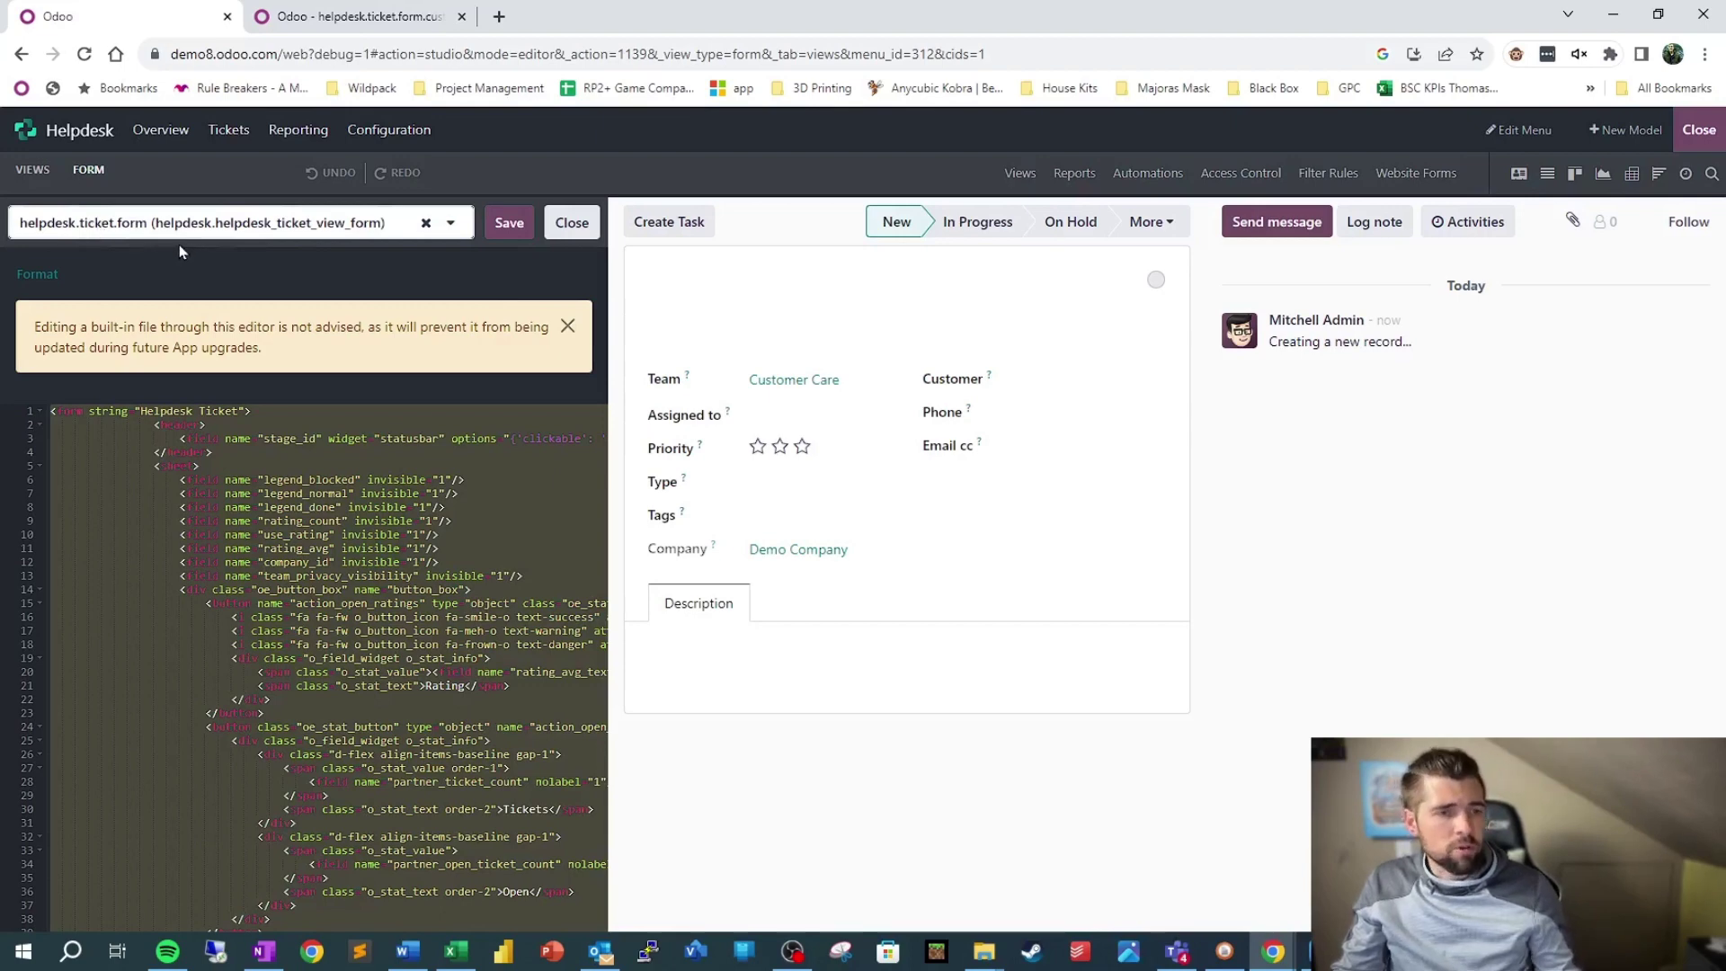
Step: Edit the Customer Care Tickets menu entry and open its linked action
{"action": "left_click", "coordinate": [1524, 131]}
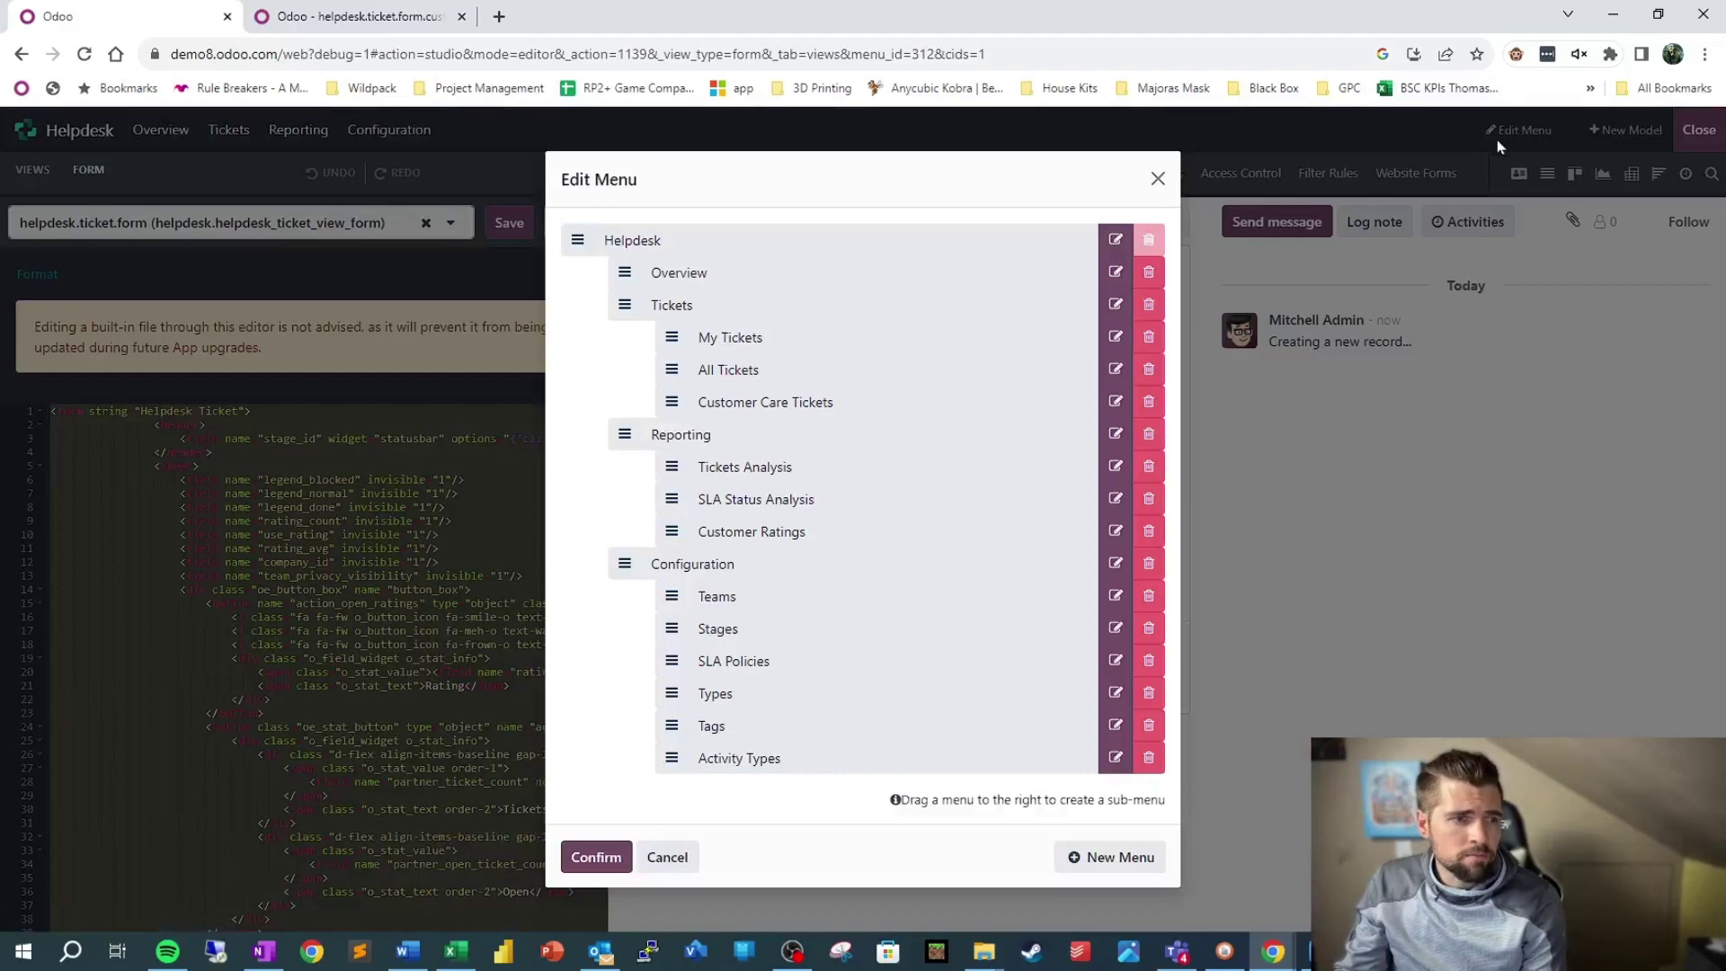
{"action": "left_click", "coordinate": [1116, 403]}
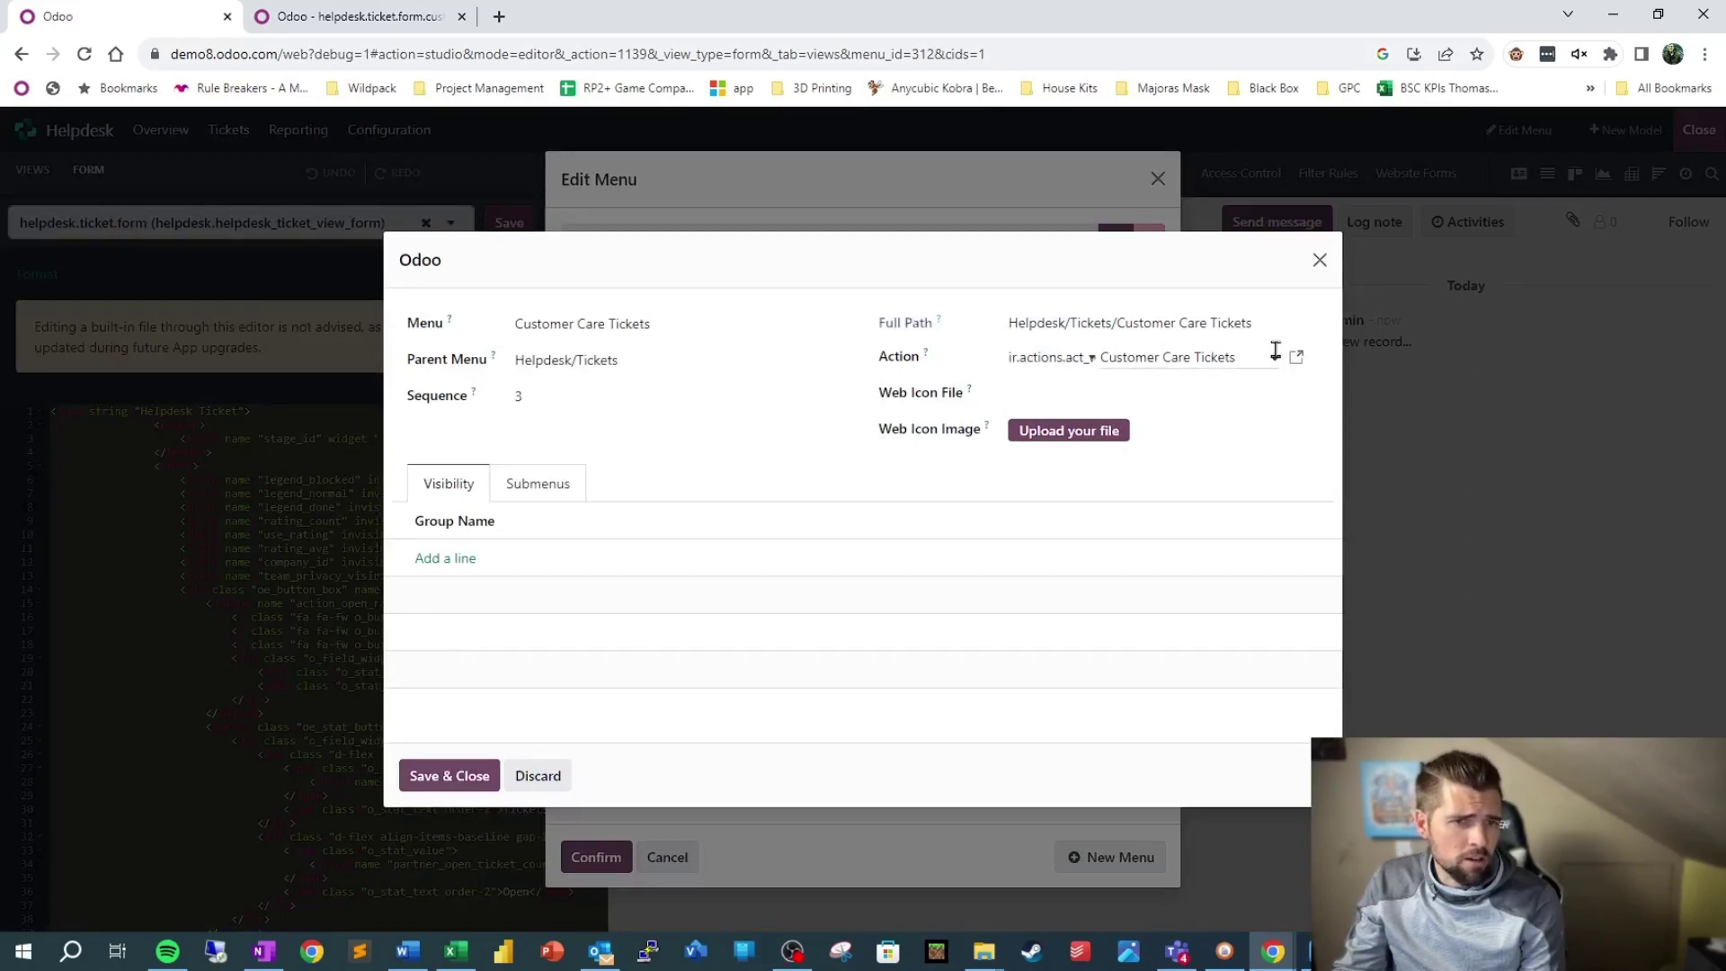
{"action": "left_click", "coordinate": [1299, 359]}
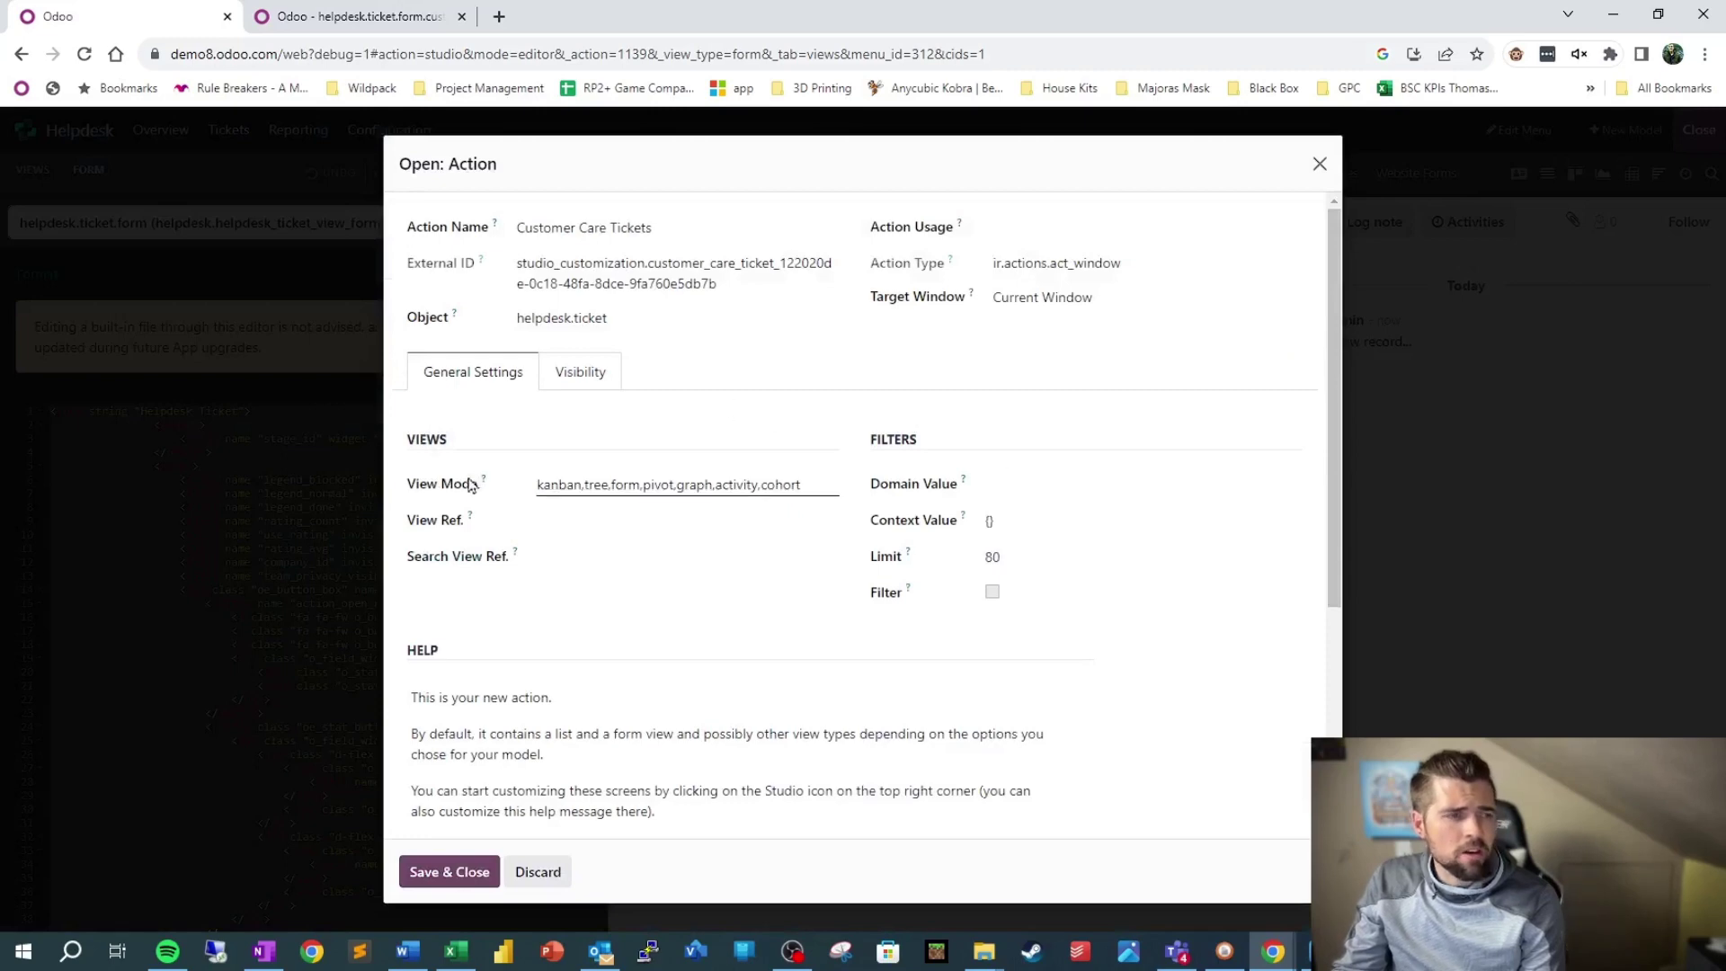
{"action": "scroll", "coordinate": [585, 358], "scroll_direction": "down", "scroll_amount": 4}
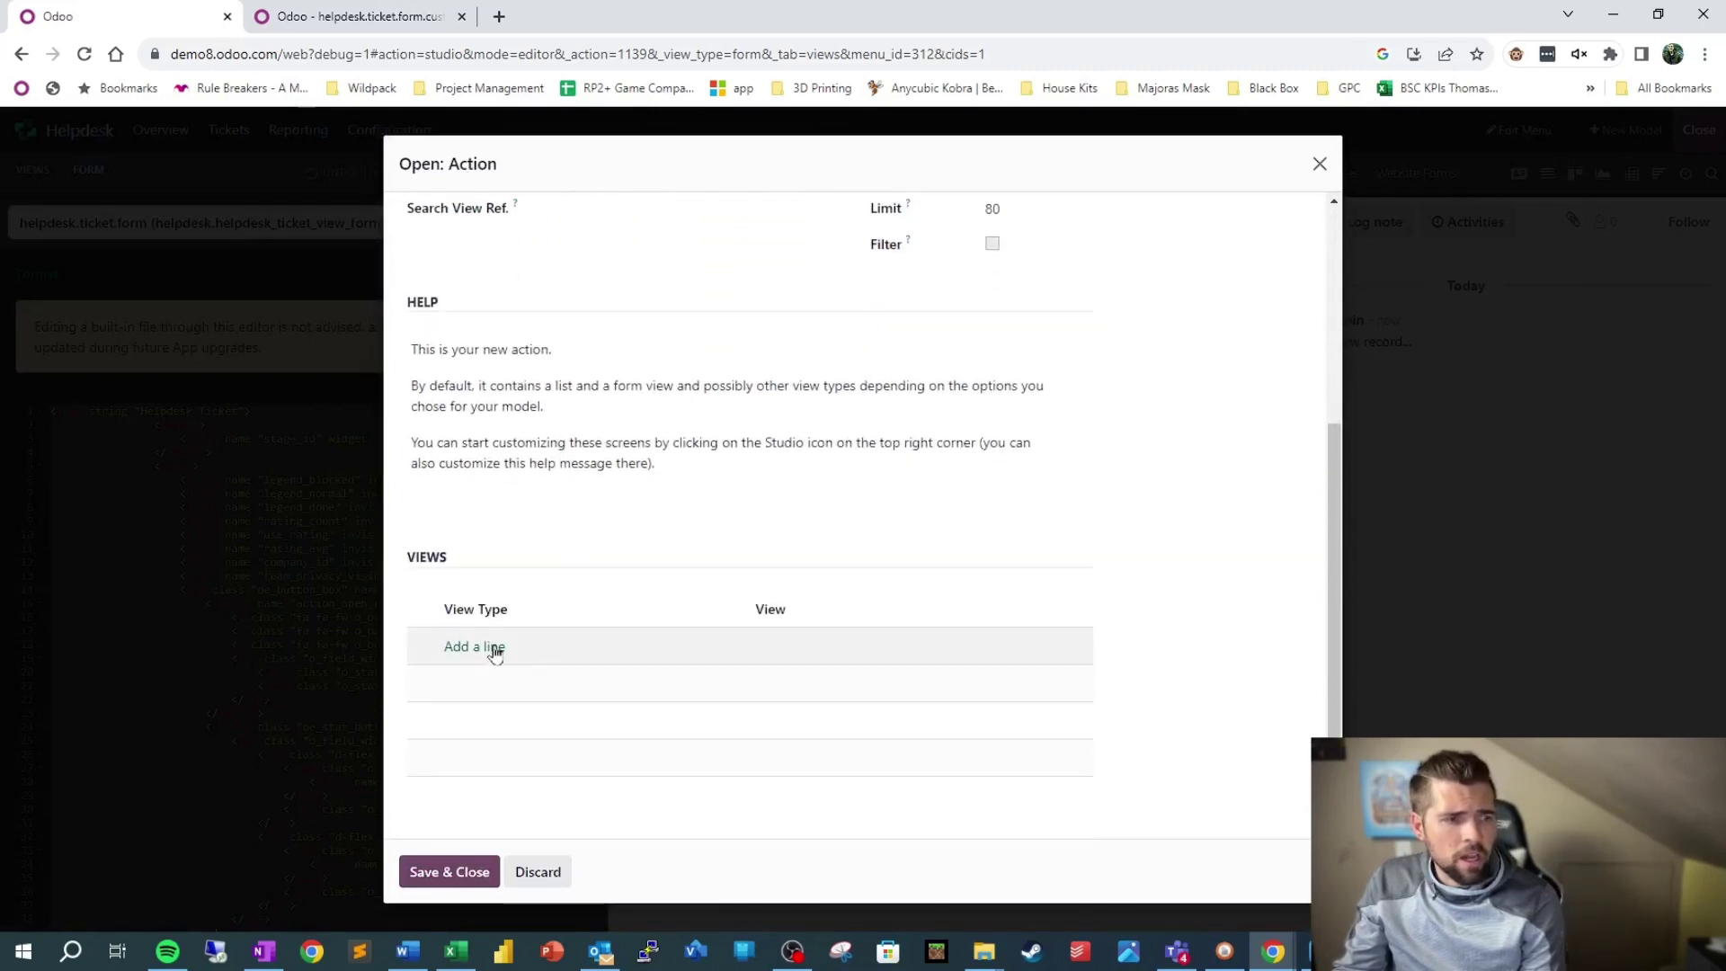
Step: Add a Form view line using helpdesk.ticket.form.customercare to the action
{"action": "left_click", "coordinate": [493, 648]}
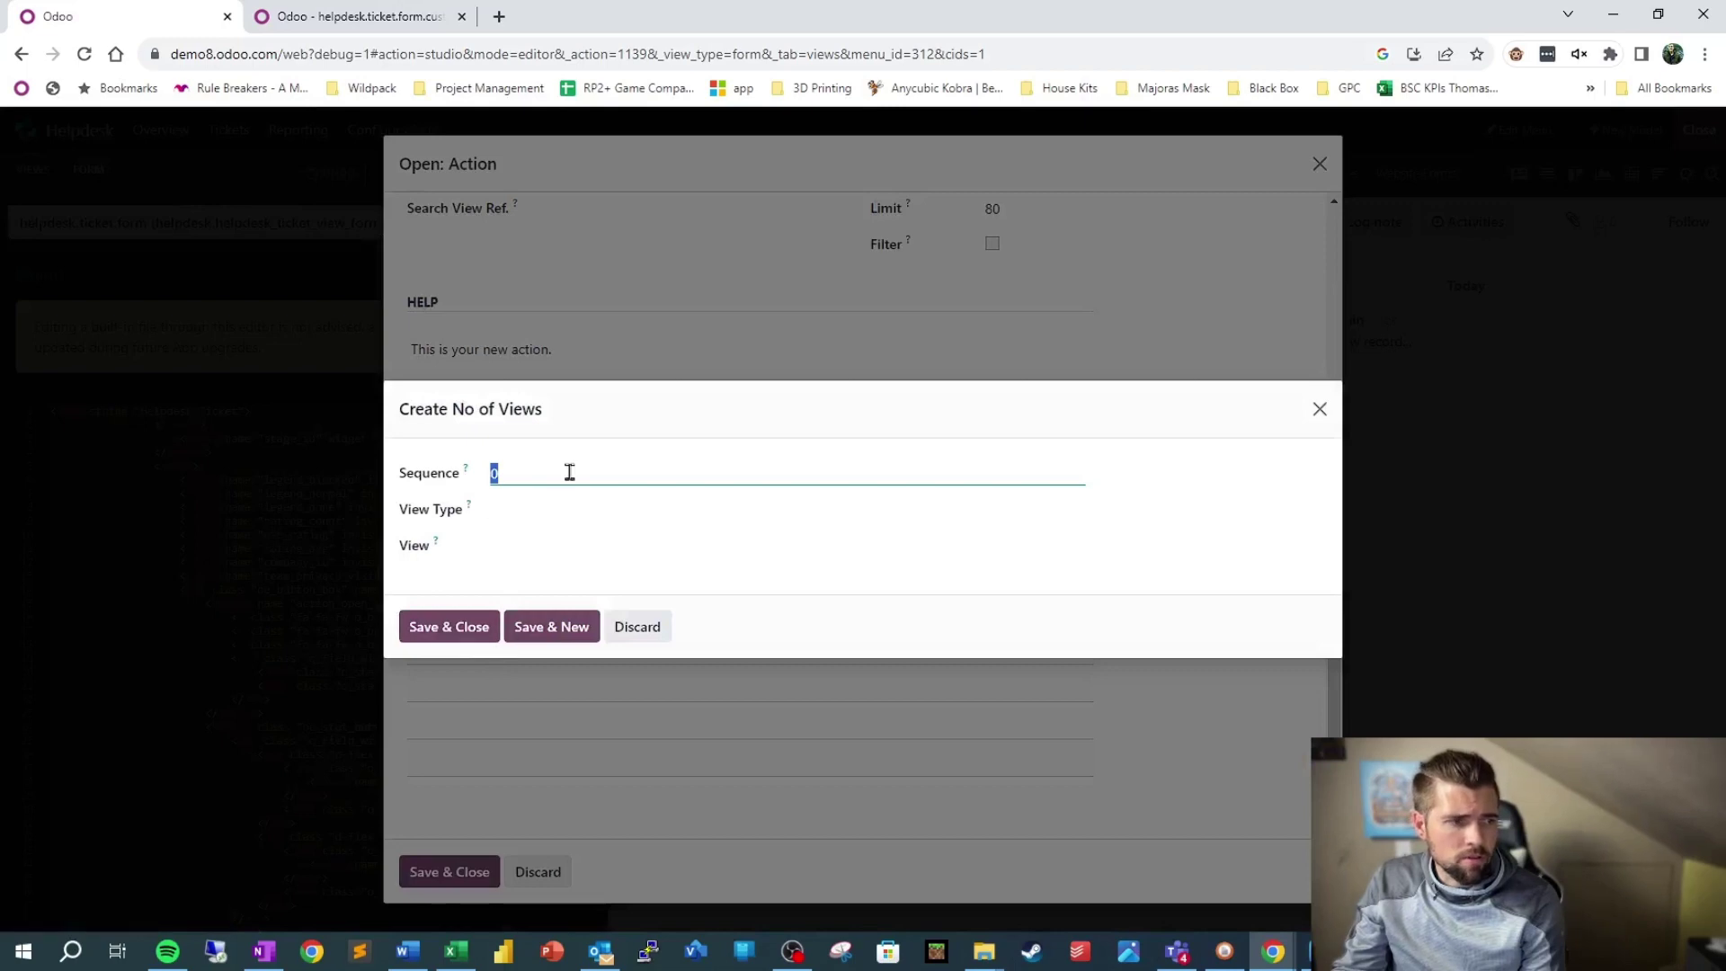
{"action": "left_click", "coordinate": [541, 516]}
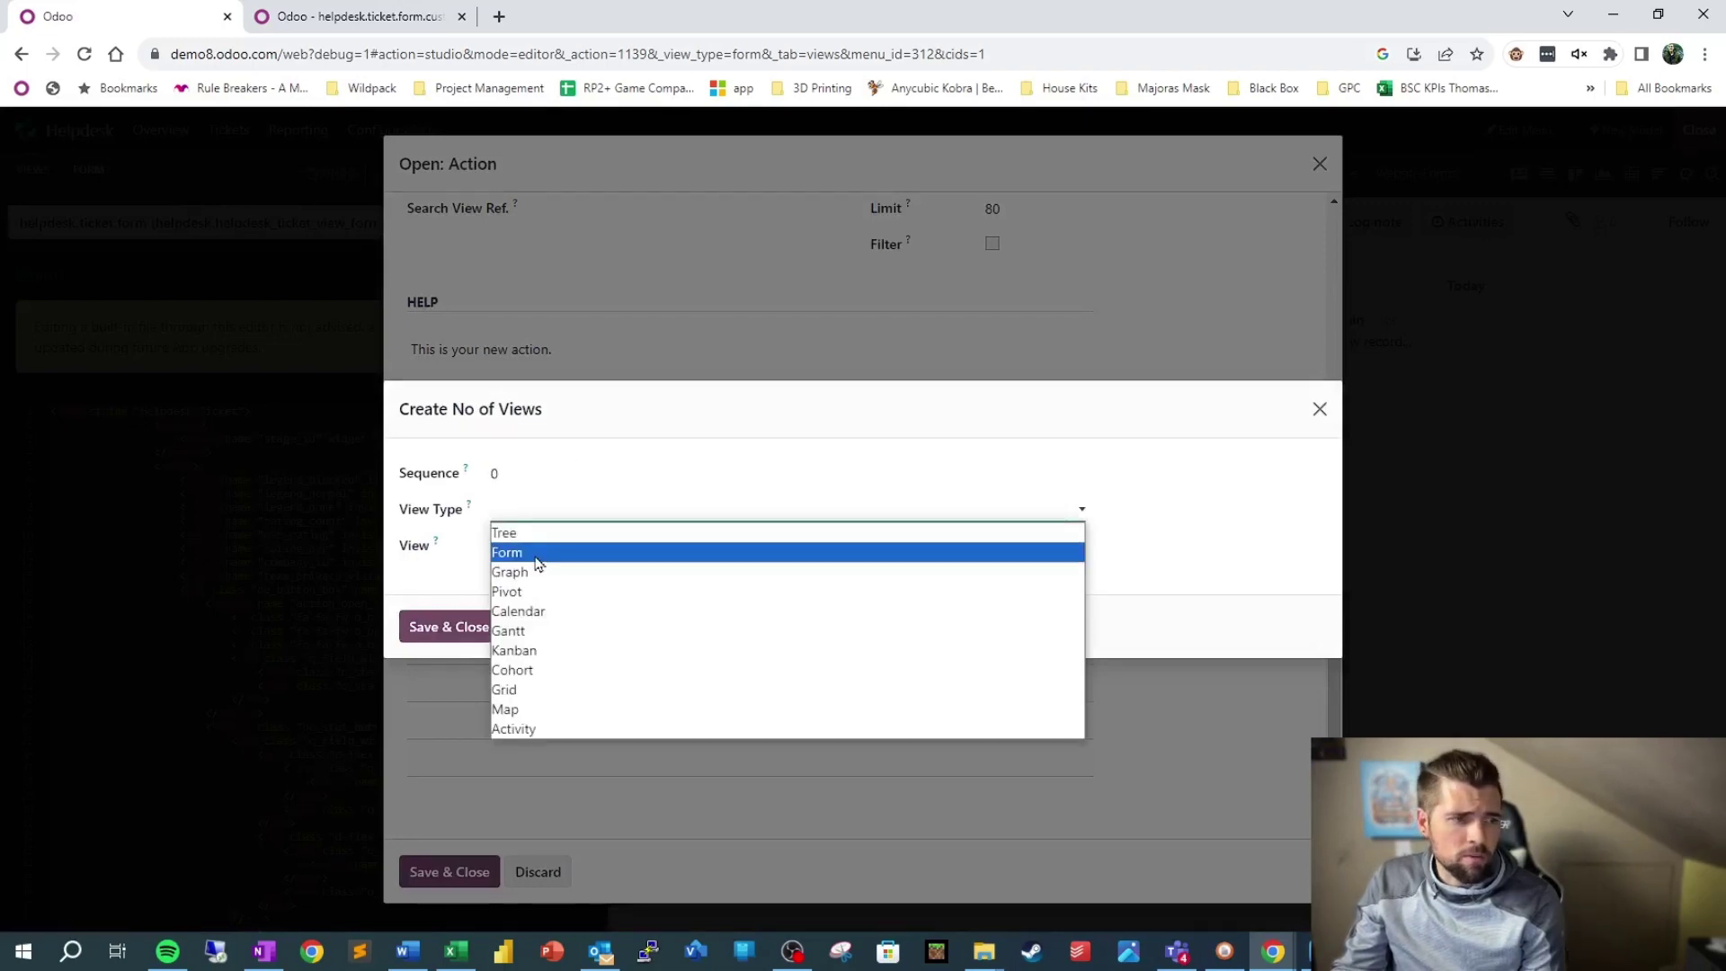
{"action": "left_click", "coordinate": [536, 555]}
{"action": "left_click", "coordinate": [551, 547]}
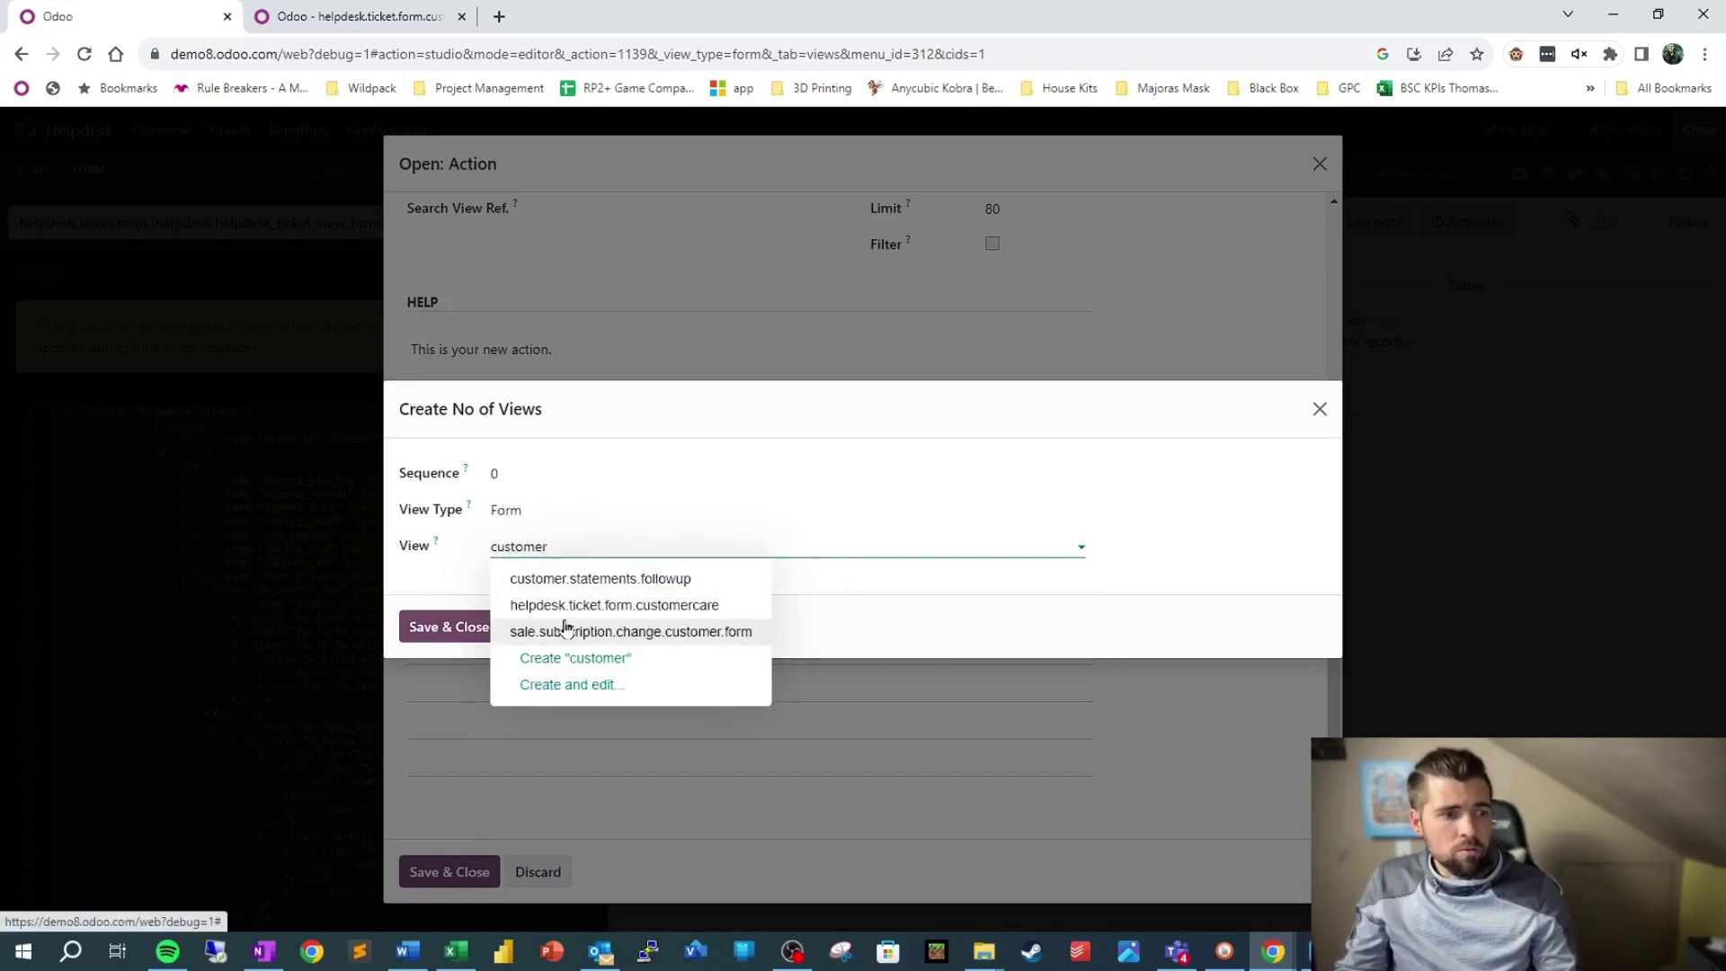
{"action": "left_click", "coordinate": [594, 622]}
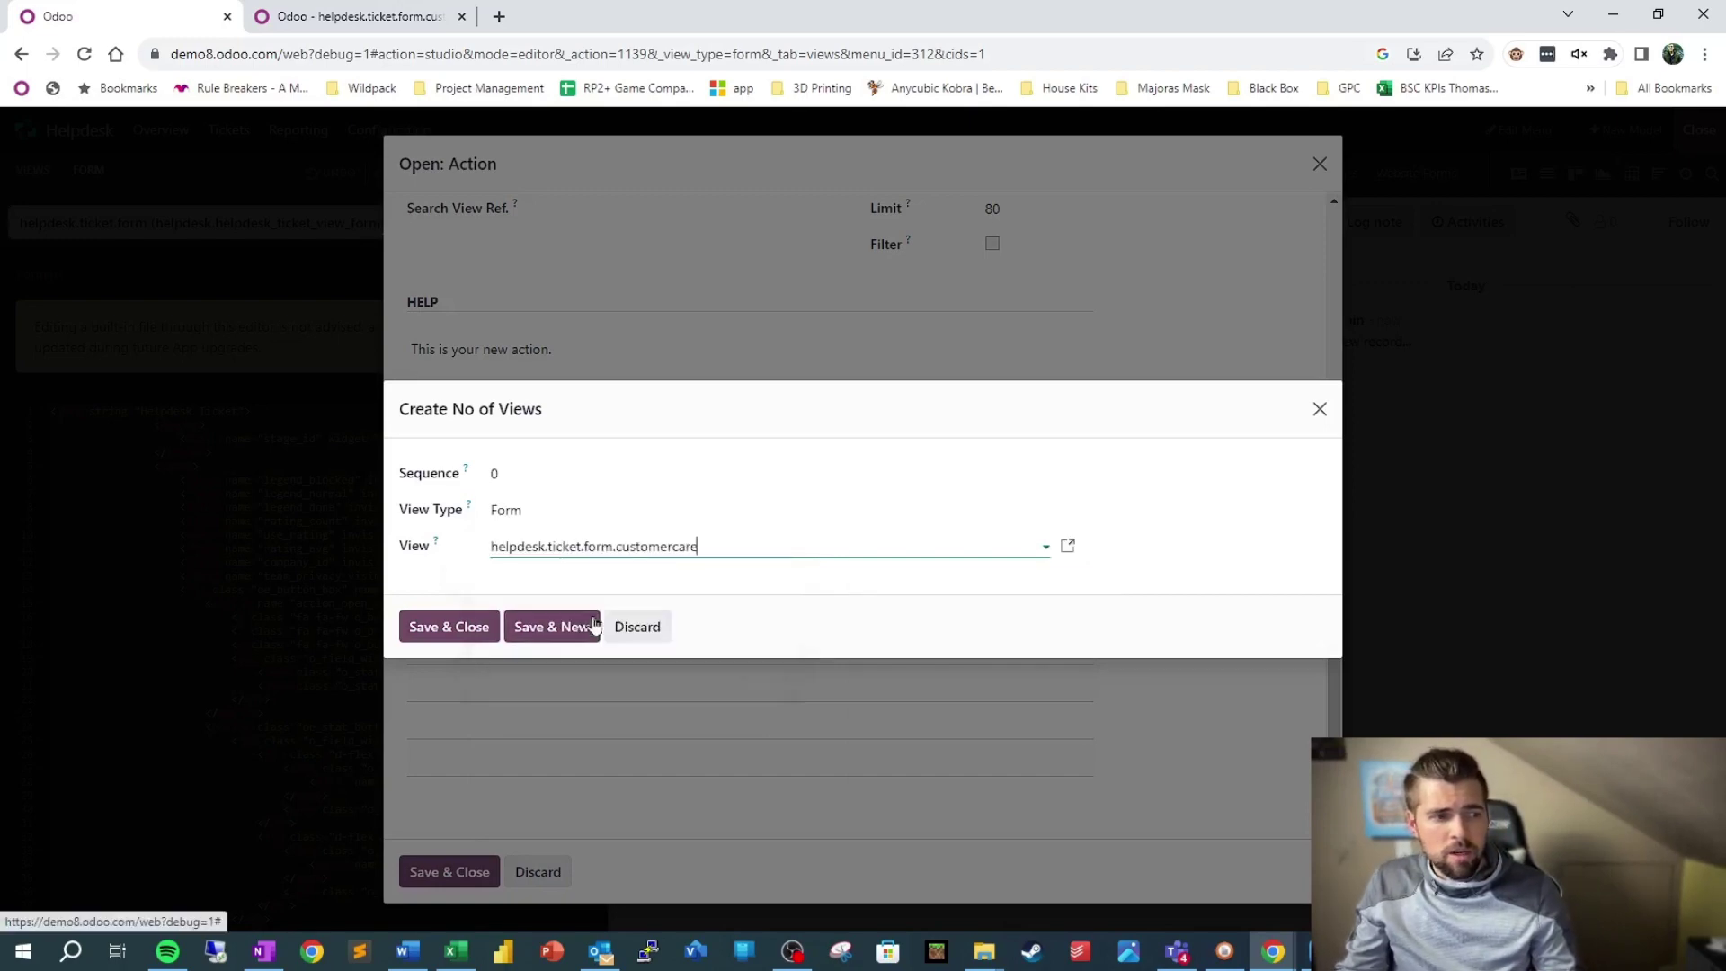
{"action": "left_click", "coordinate": [454, 634]}
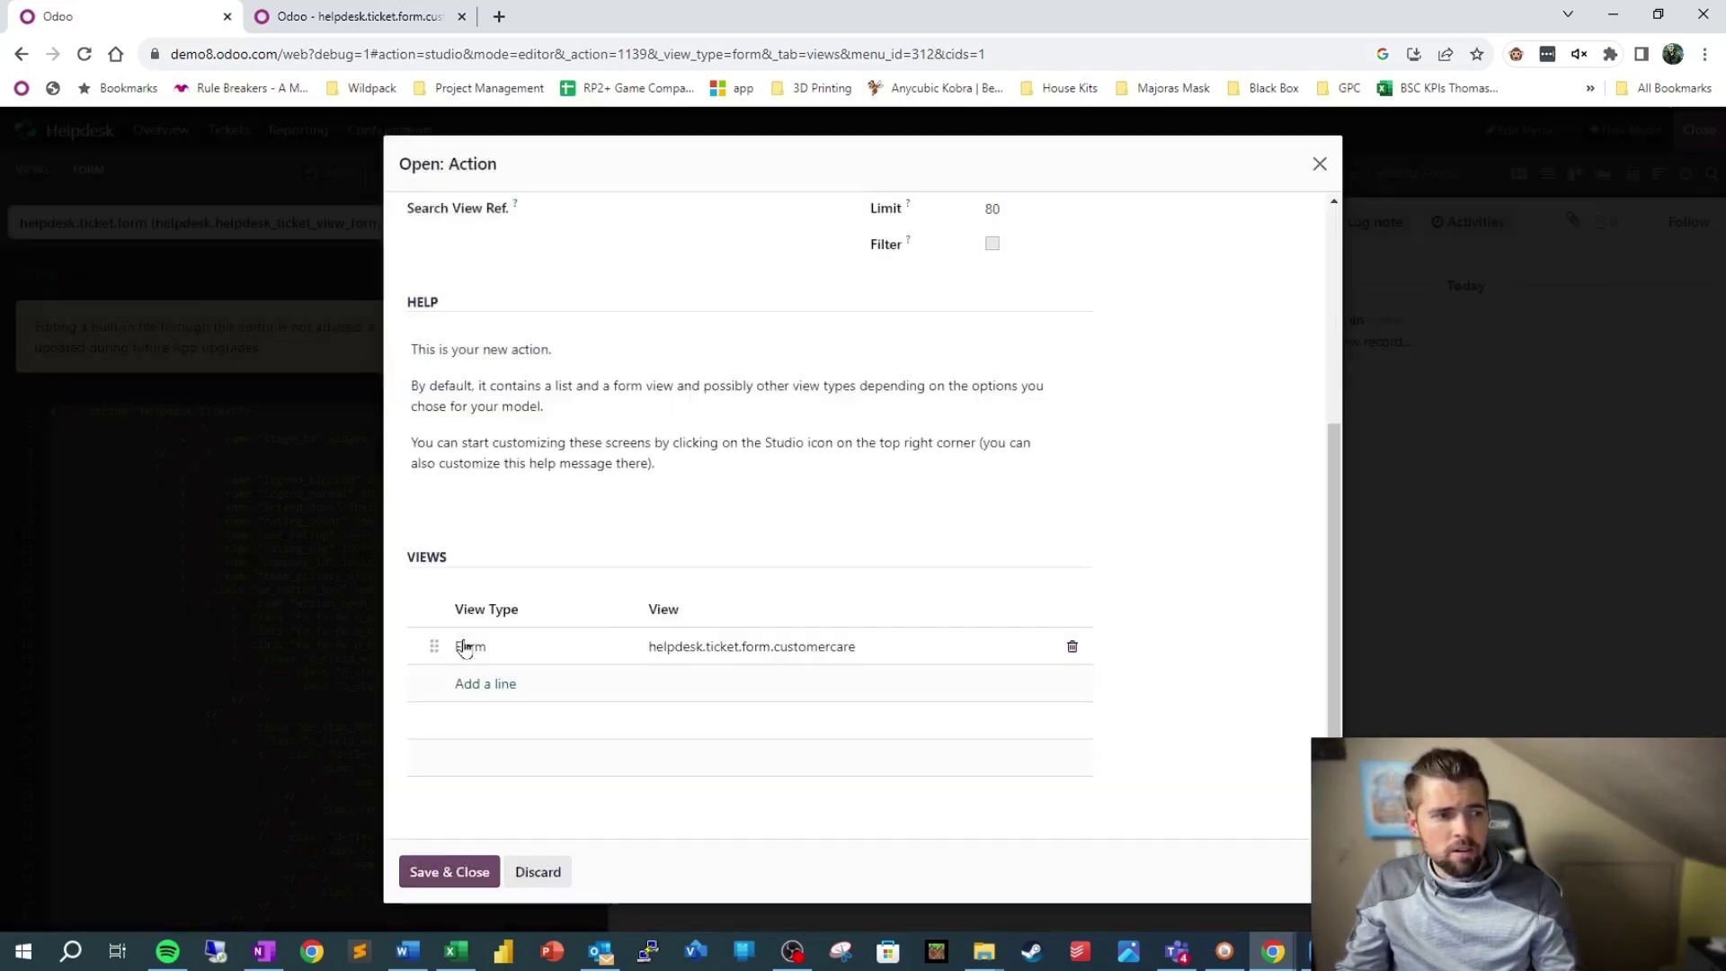
Step: Save and close the action and menu entry, and confirm the menu changes
{"action": "left_click", "coordinate": [469, 870]}
{"action": "left_click", "coordinate": [454, 775]}
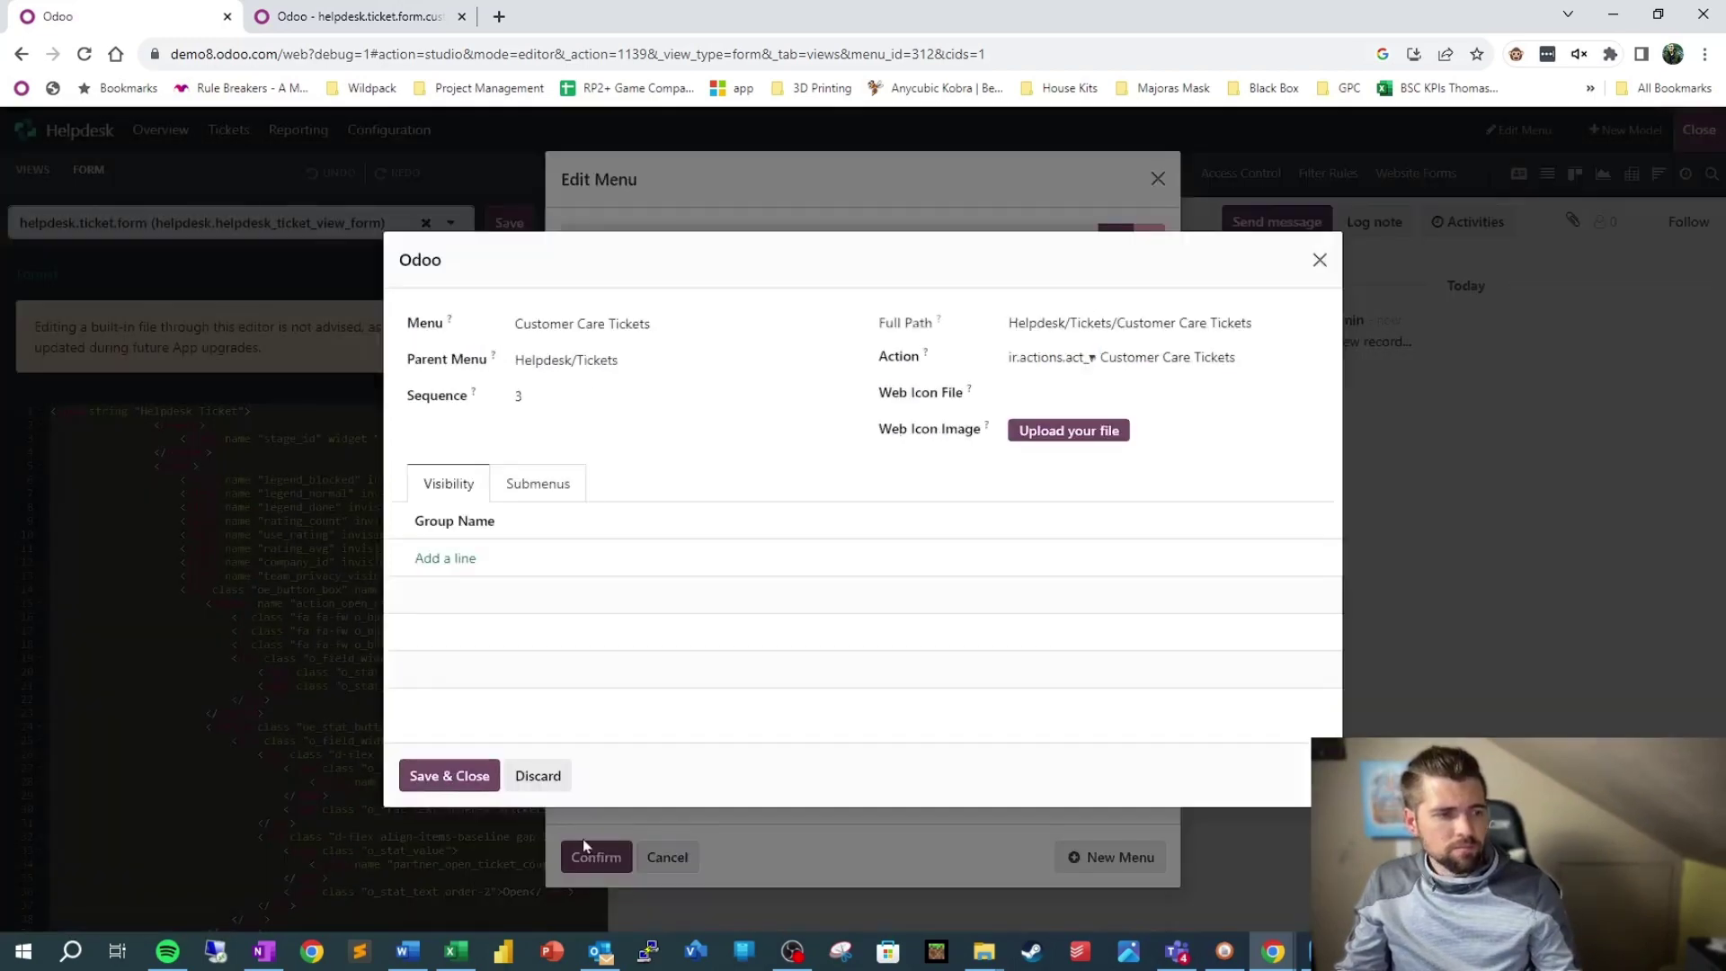
{"action": "left_click", "coordinate": [596, 858]}
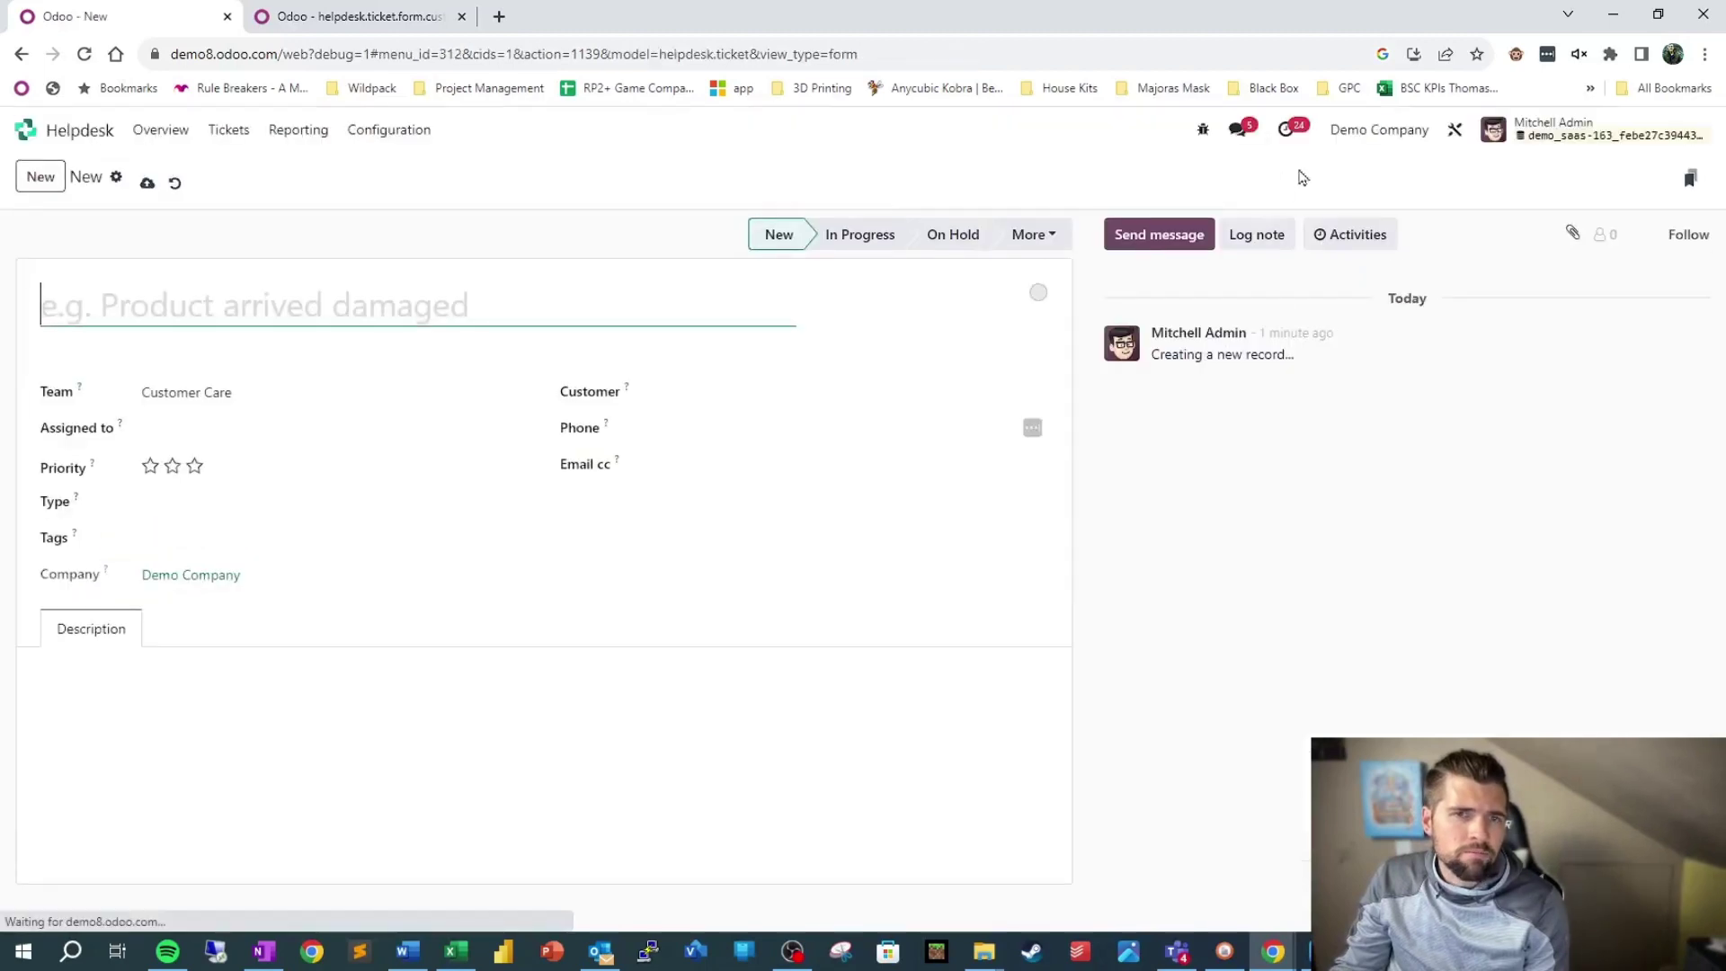
Step: Reopen Studio on the ticket form and check its XML now comes from helpdesk.ticket.form.customercare
{"action": "left_click", "coordinate": [1448, 146]}
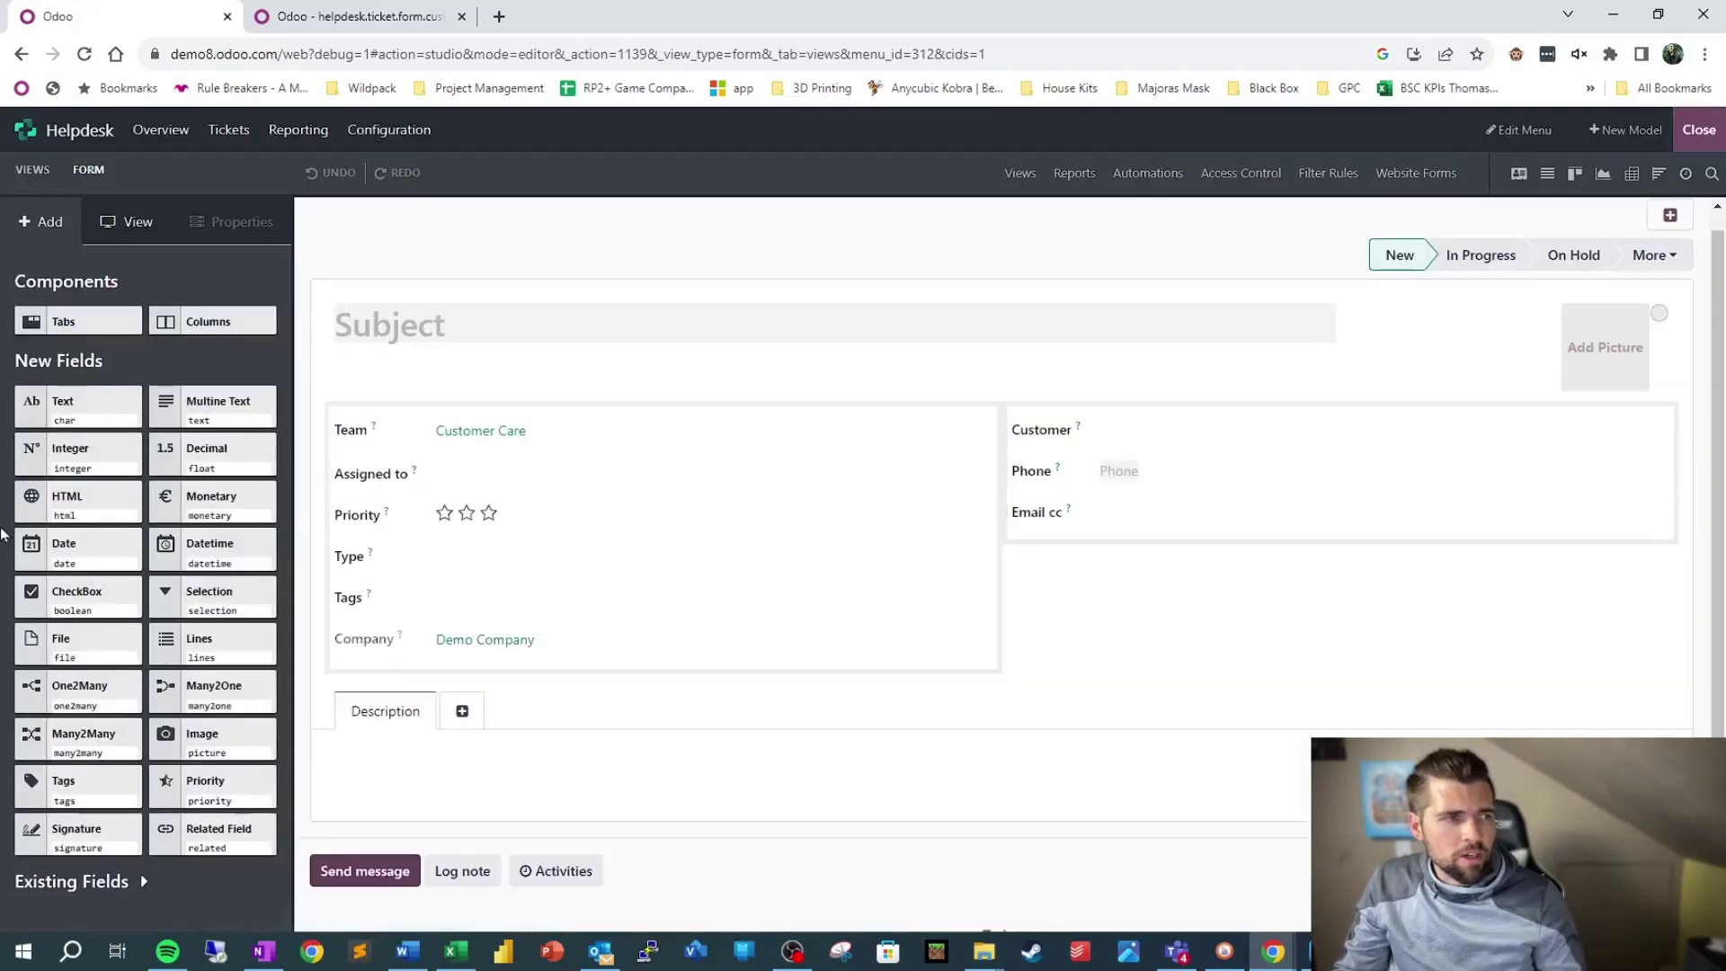
{"action": "left_click", "coordinate": [134, 231]}
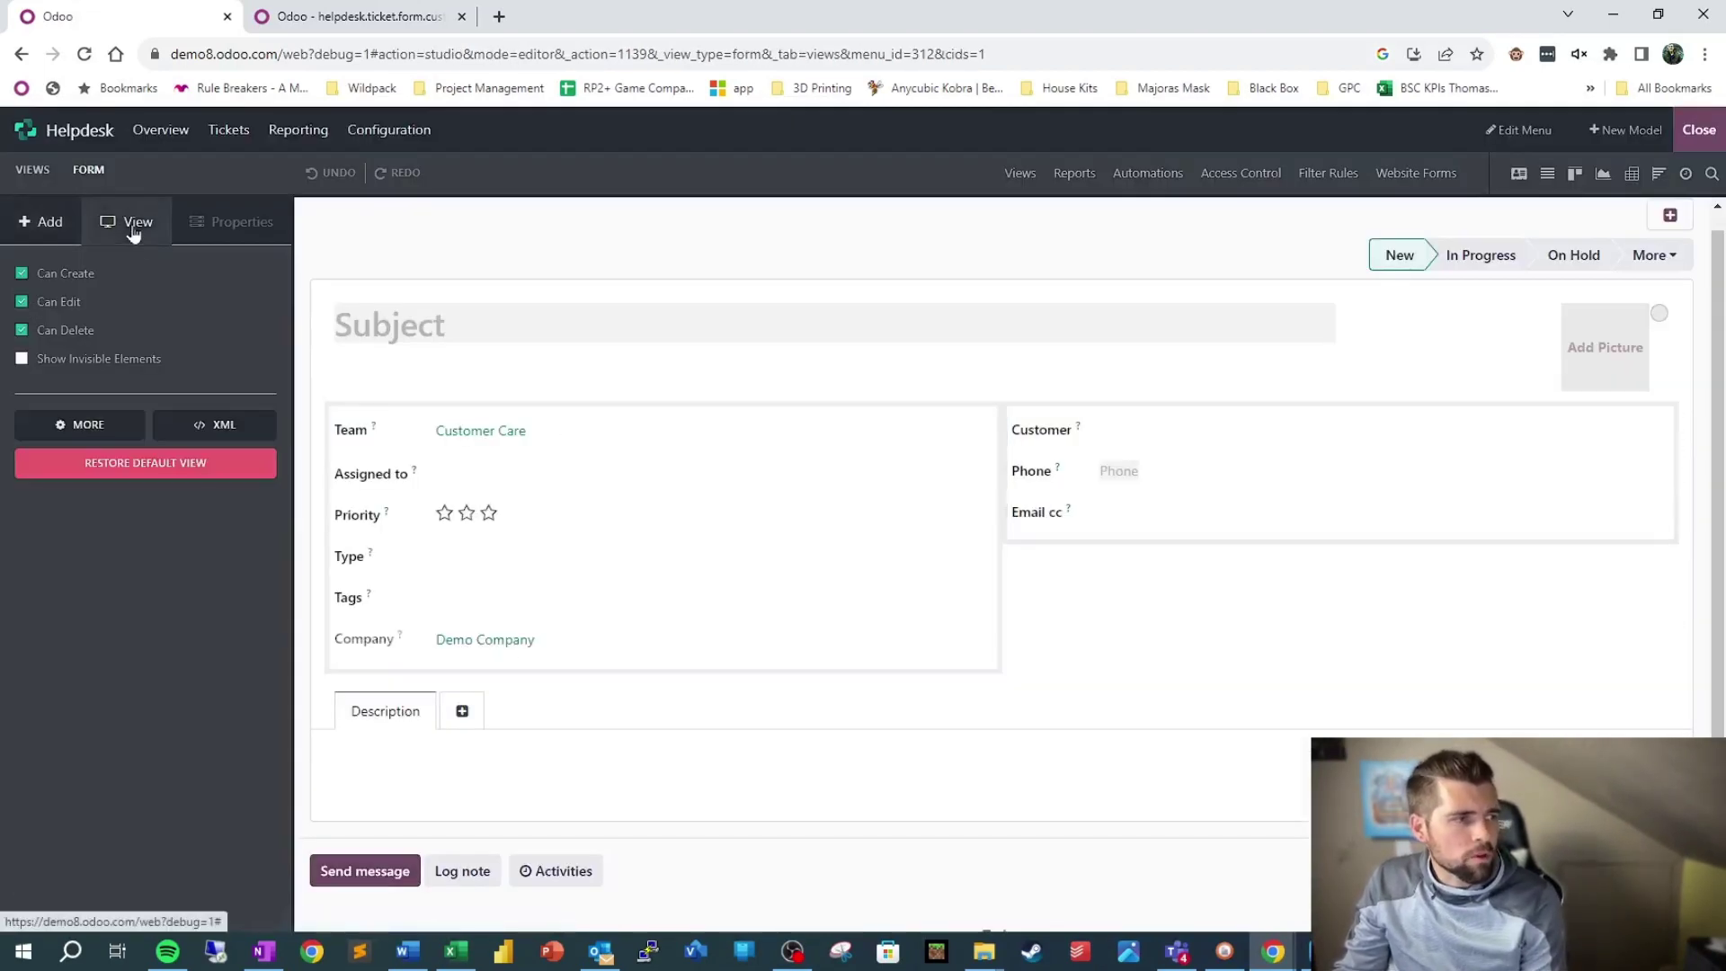
{"action": "left_click", "coordinate": [198, 436]}
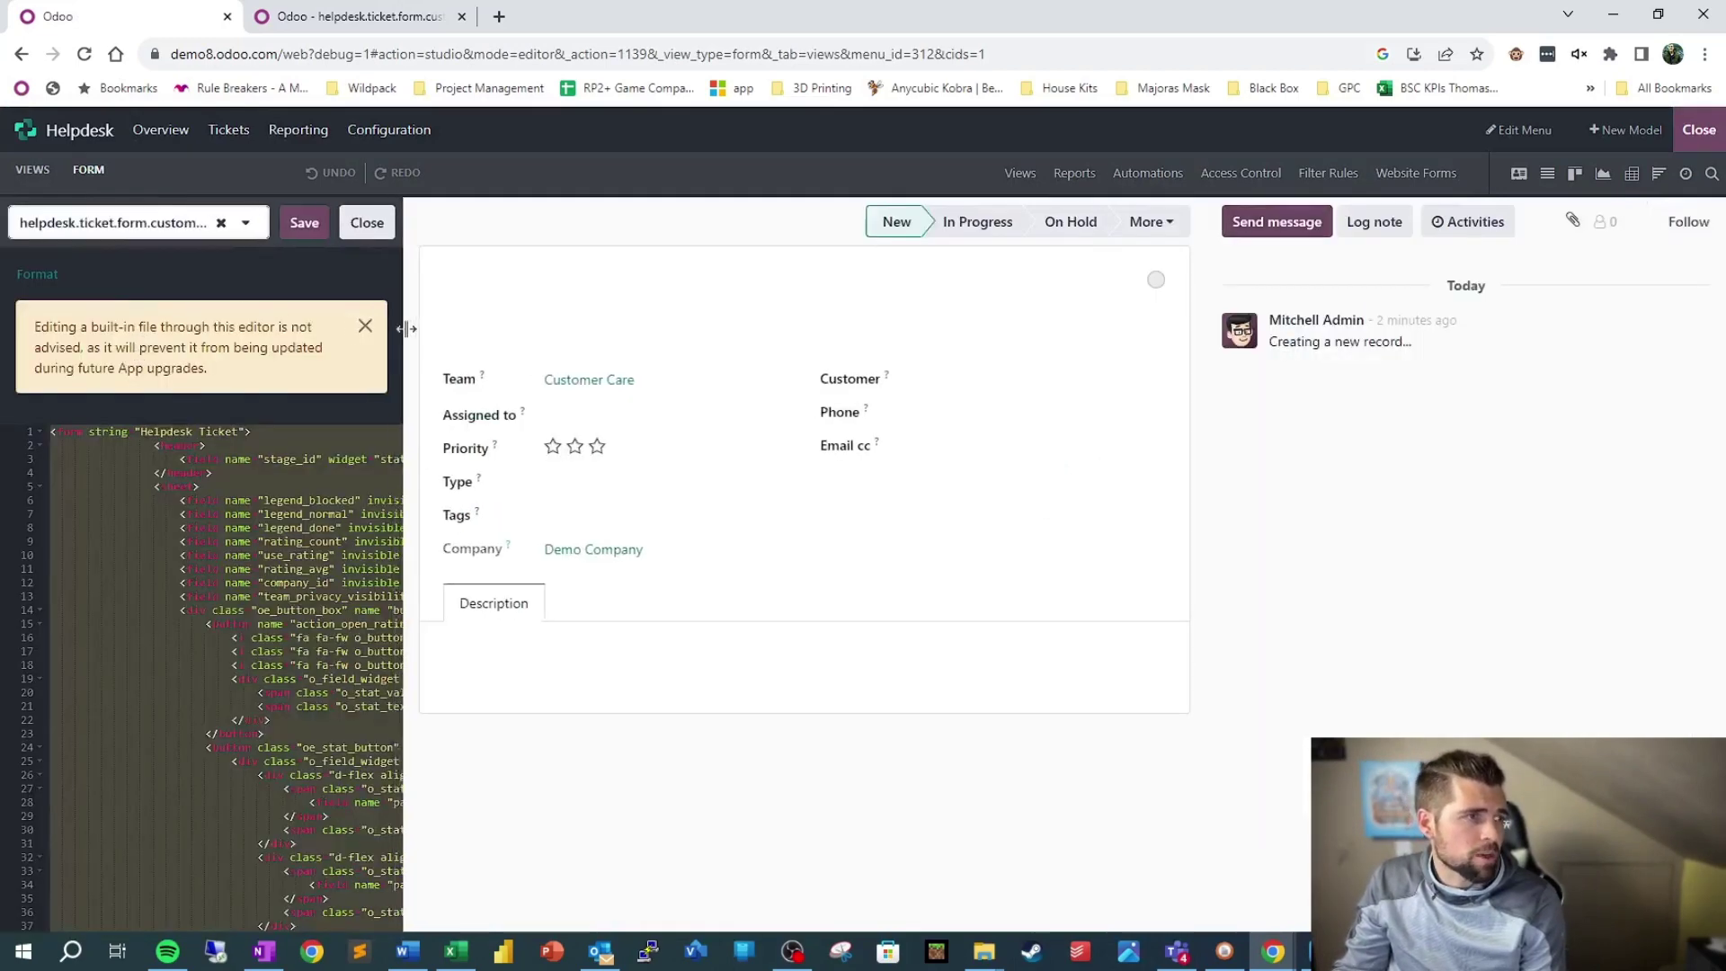